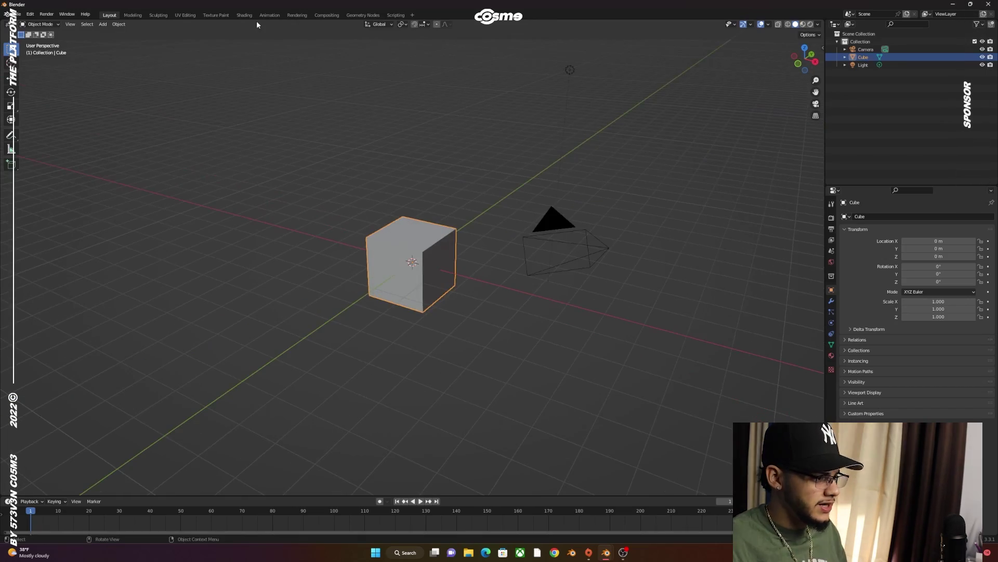
Select all the default scene objects and delete them.
middle_click_drag(281, 78, 310, 134)
left_click_drag(290, 106, 605, 364)
key("Delete")
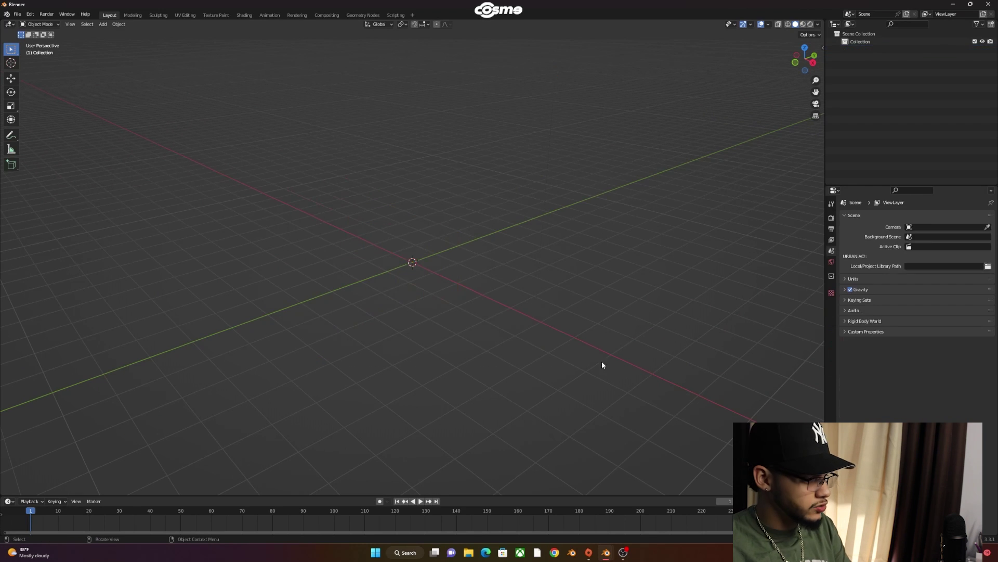
Import cos logo.svg from drive E: as Scalable Vector Graphics and select its three curves.
left_click(18, 15)
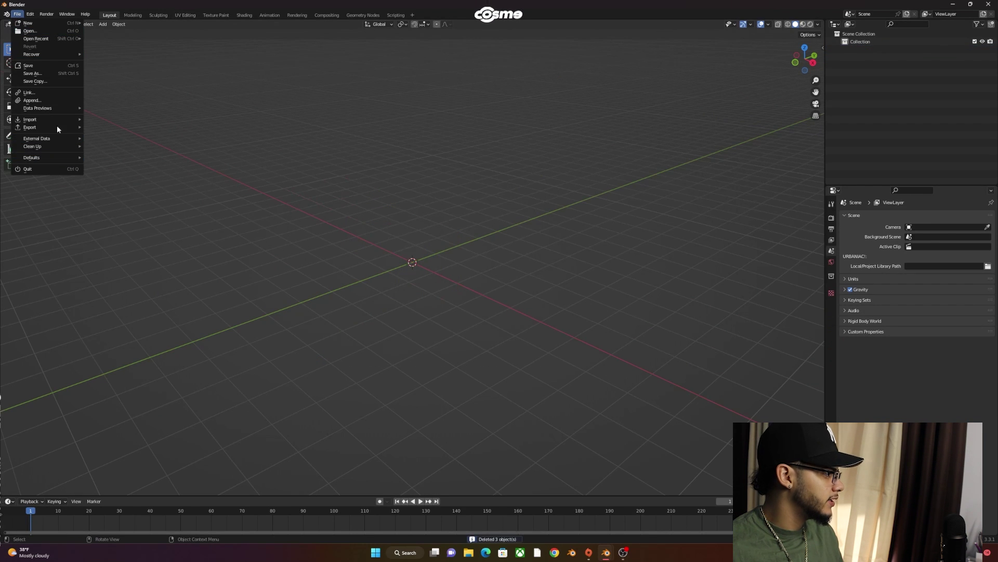
mouse_move(57, 120)
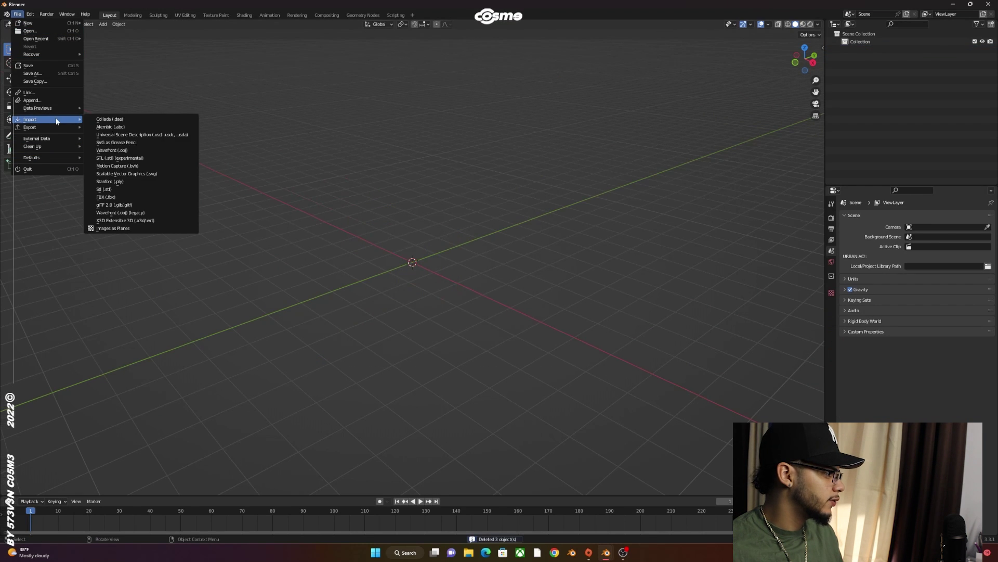
left_click(137, 174)
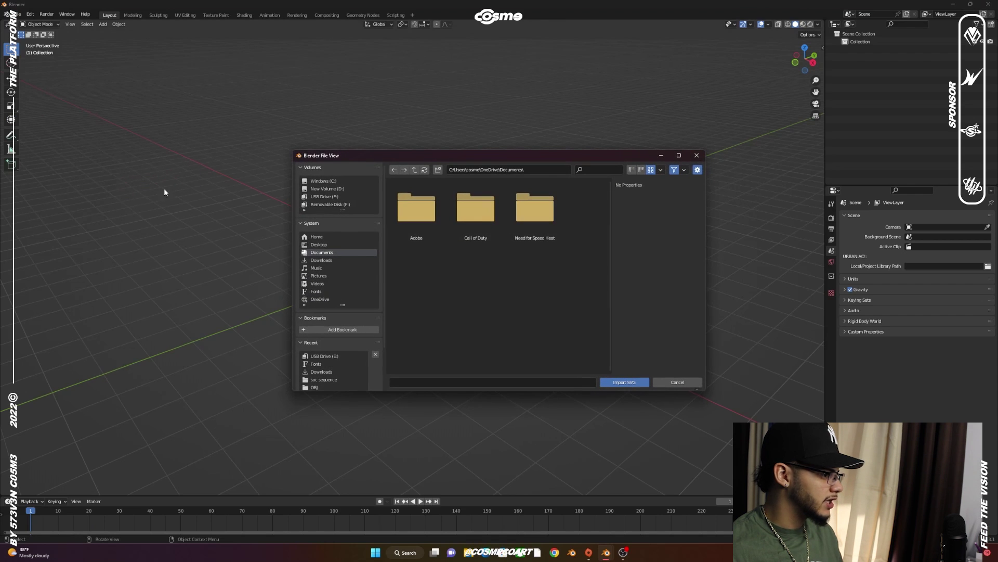
left_click(326, 357)
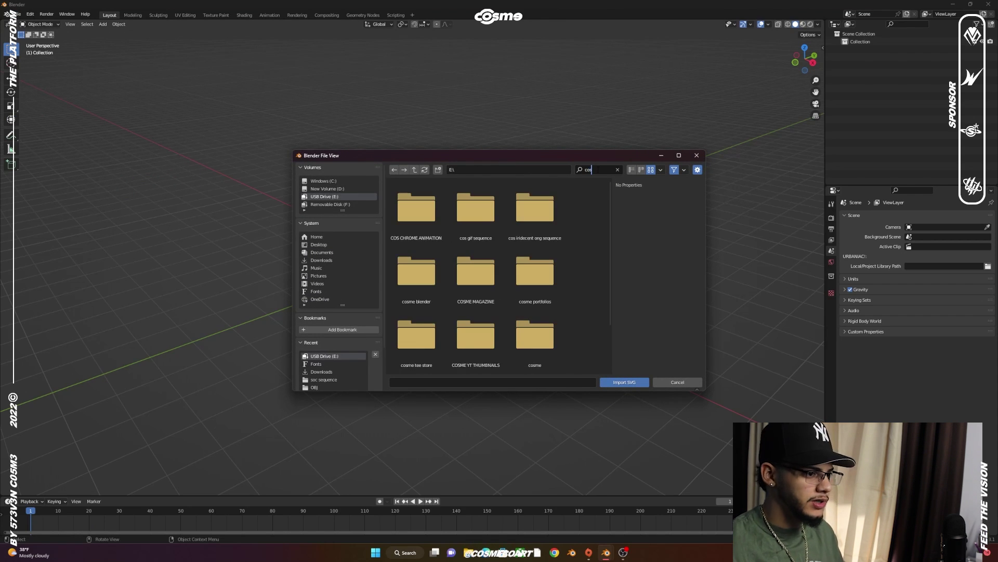
scroll(565, 269, "down", 2)
double_click(475, 336)
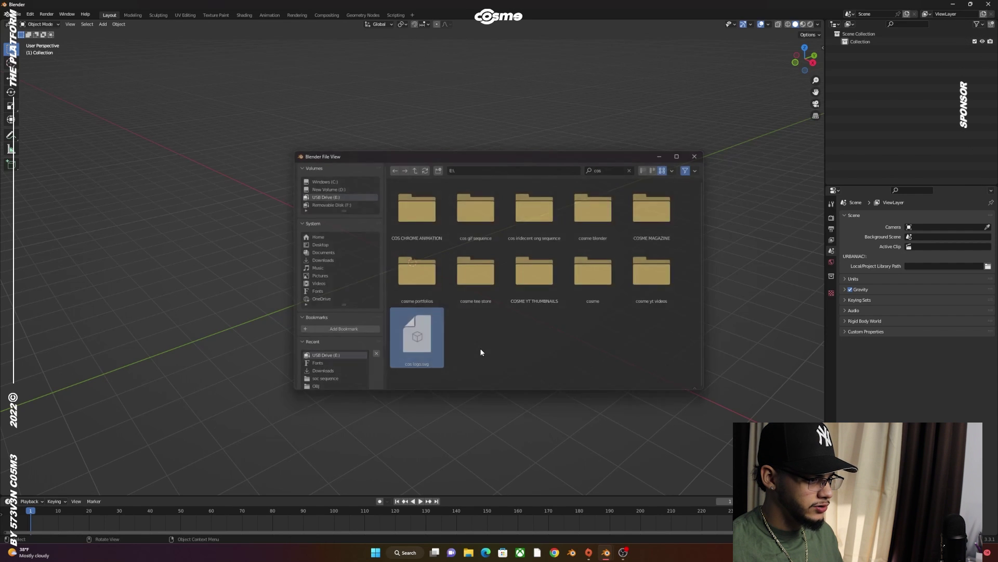
middle_click_drag(450, 279, 440, 274)
left_click_drag(390, 202, 552, 355)
Scale the logo up and rotate it 90° on X so it stands upright.
key("s")
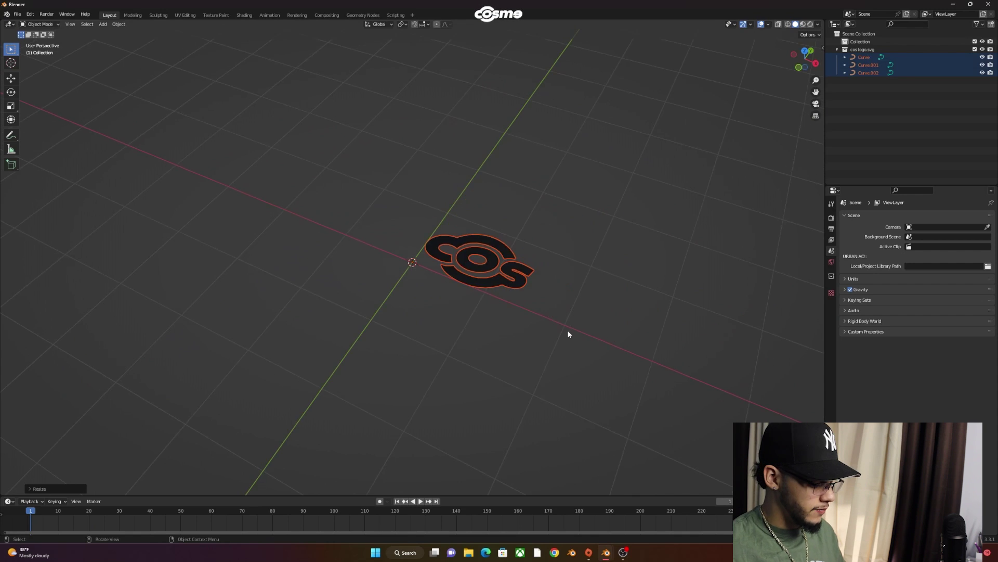
left_click(568, 334)
middle_click_drag(568, 334, 602, 323)
type("rx90")
key("Return")
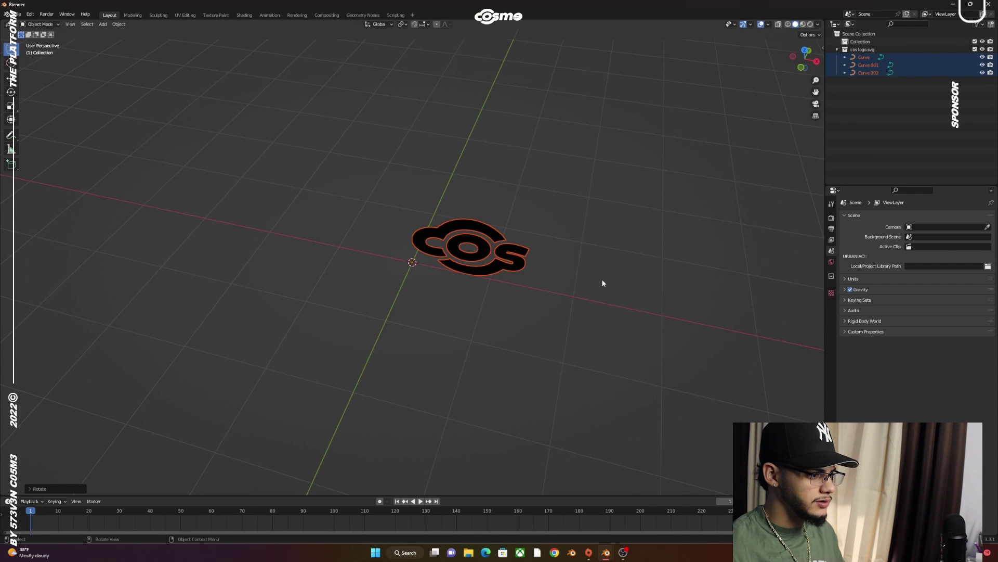
middle_click_drag(601, 279, 591, 250)
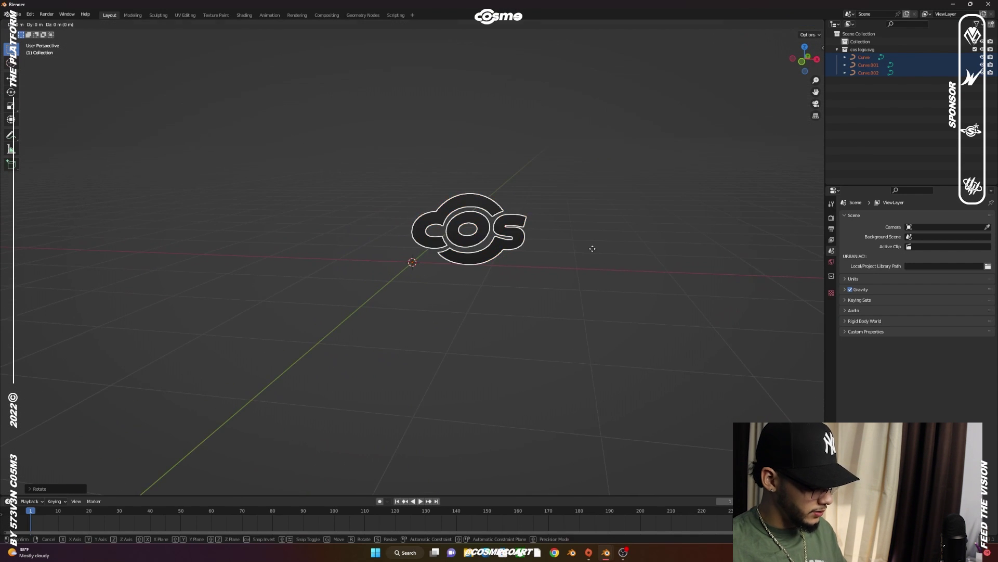
Move the logo along the X axis, then reselect the three logo curves.
key("g")
key("x")
left_click(535, 238)
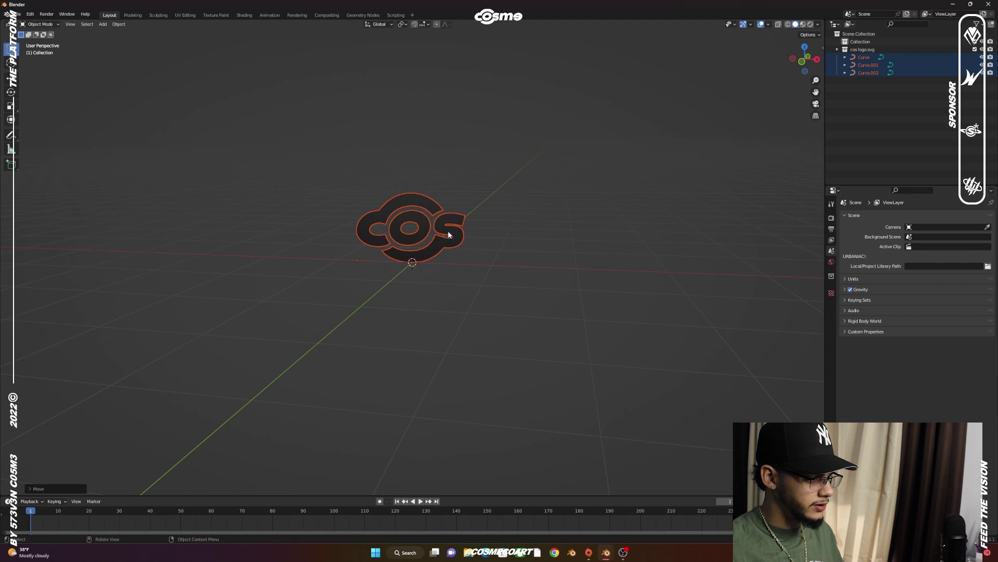
right_click(445, 227)
left_click(460, 225)
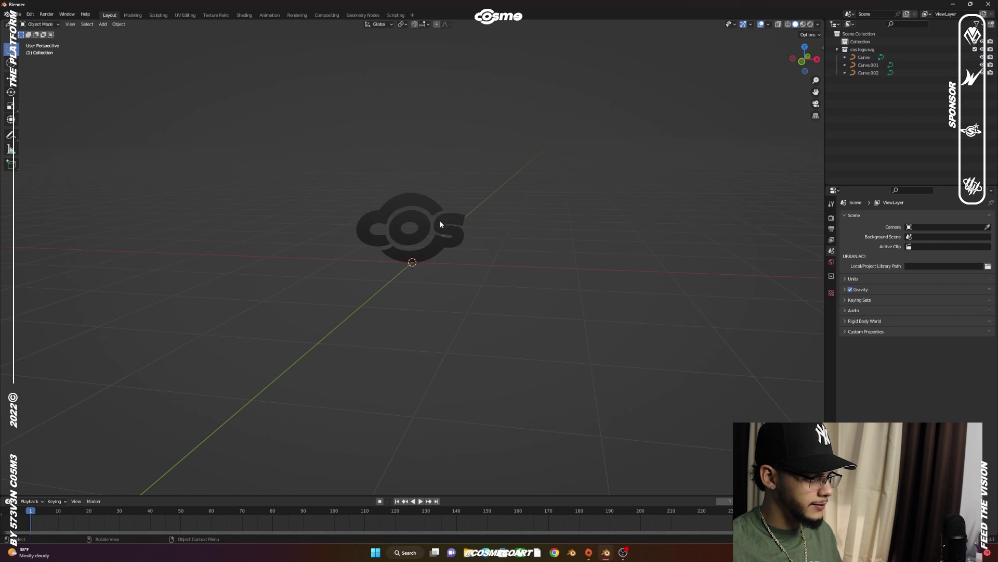
left_click_drag(478, 252, 410, 197)
Set each logo curve's origin to its geometry.
right_click(411, 198)
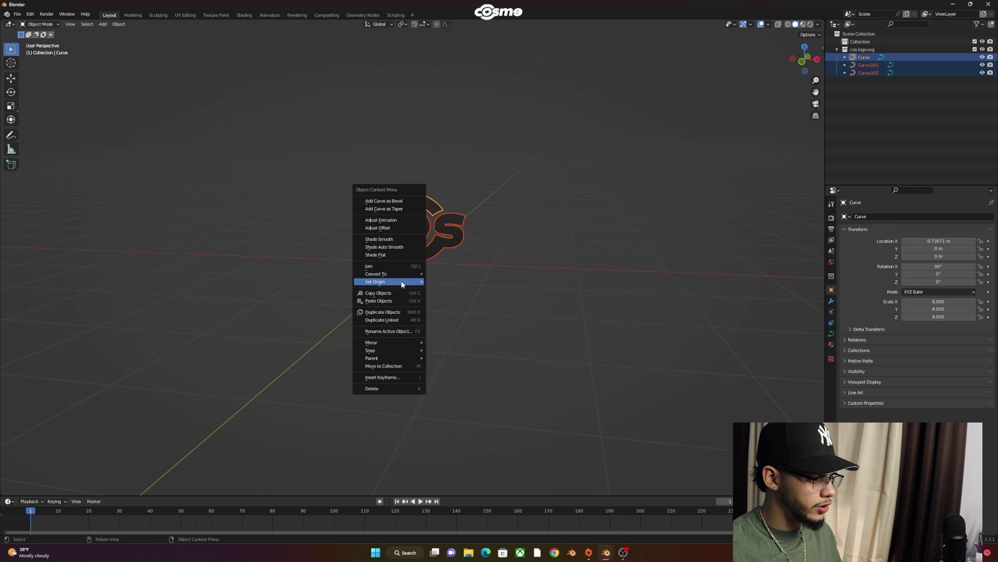
mouse_move(402, 282)
left_click(446, 291)
middle_click_drag(439, 290, 444, 257)
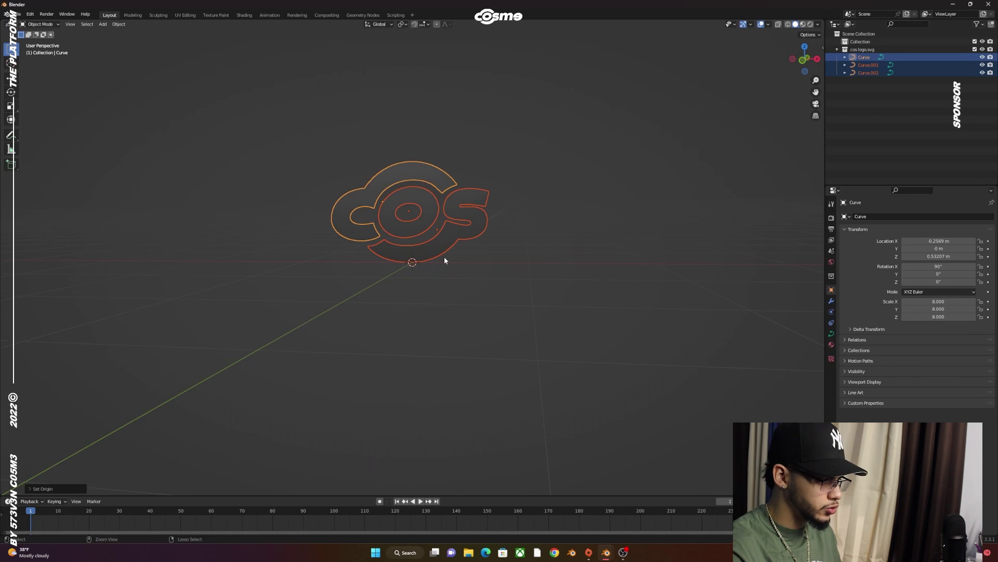
Join the three curves into one object and set its origin to geometry.
key("ctrl+j")
left_click(286, 149)
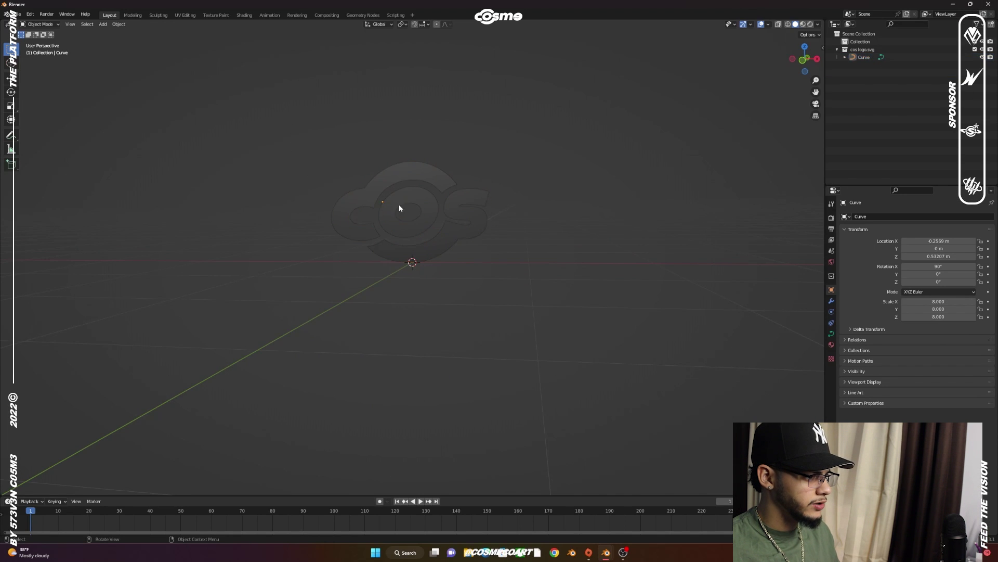
left_click(401, 205)
right_click(402, 199)
mouse_move(402, 198)
left_click(442, 206)
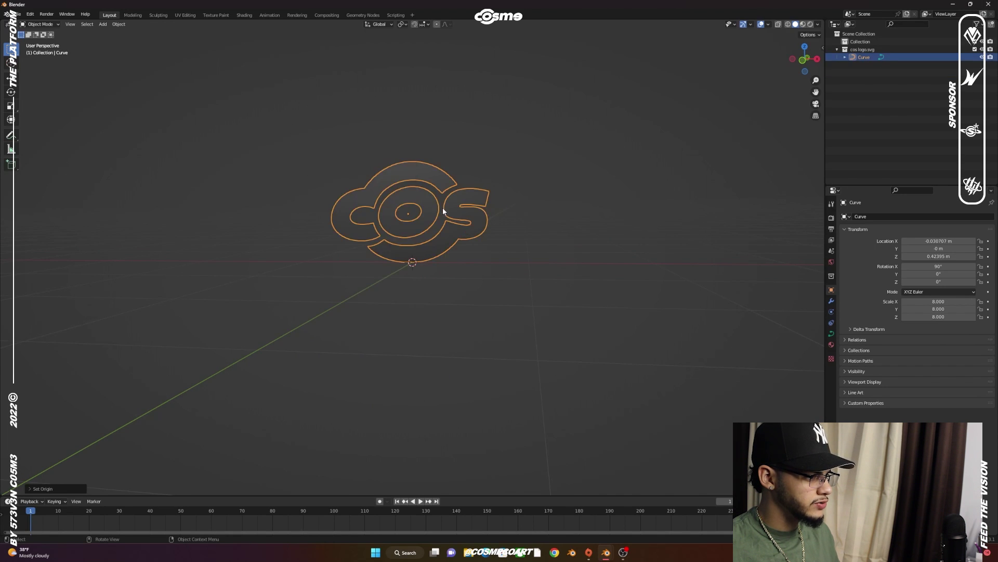
mouse_move(443, 210)
middle_mouse_down()
mouse_move(404, 219)
mouse_move(428, 222)
middle_mouse_up()
Start a Z rotation but cancel it, then reframe the view and reselect the logo.
key("r")
key("z")
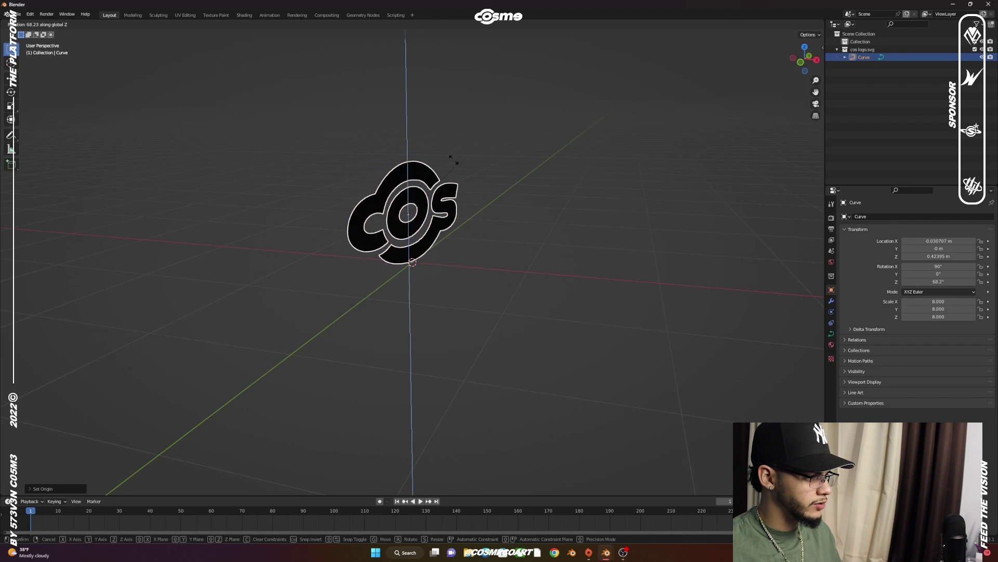
key("Escape")
left_click(526, 303)
scroll(481, 278, "up", 4)
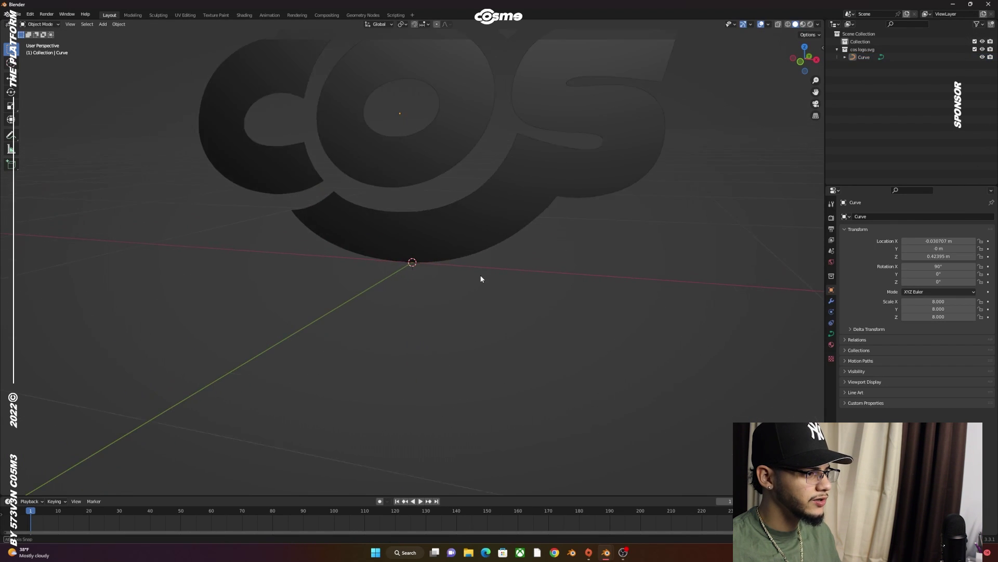
middle_click_drag(481, 279, 499, 339)
scroll(499, 339, "down", 1)
left_click(475, 279)
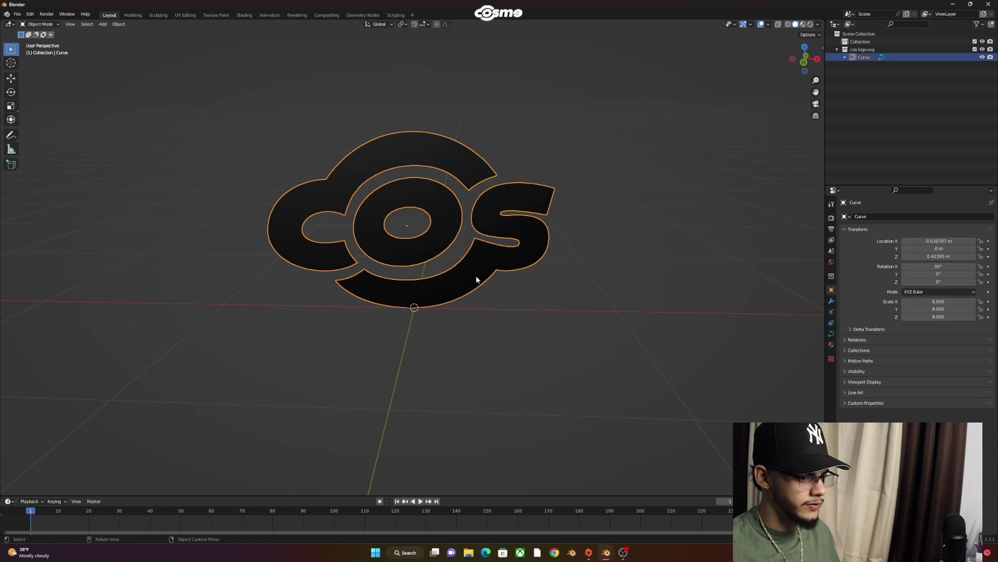
Extrude the logo curve to about 0.01 m in its Geometry settings.
left_click(833, 335)
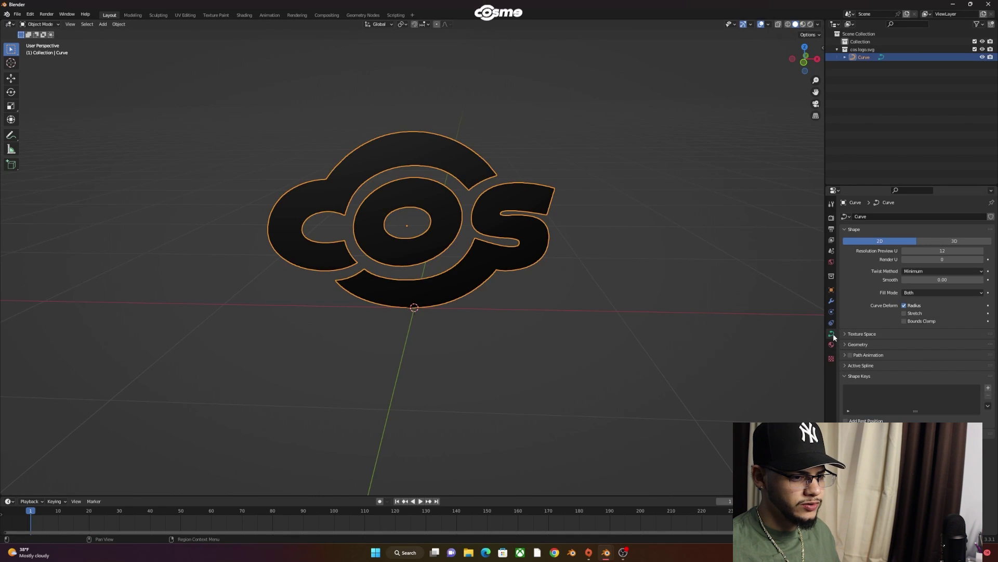
left_click(848, 344)
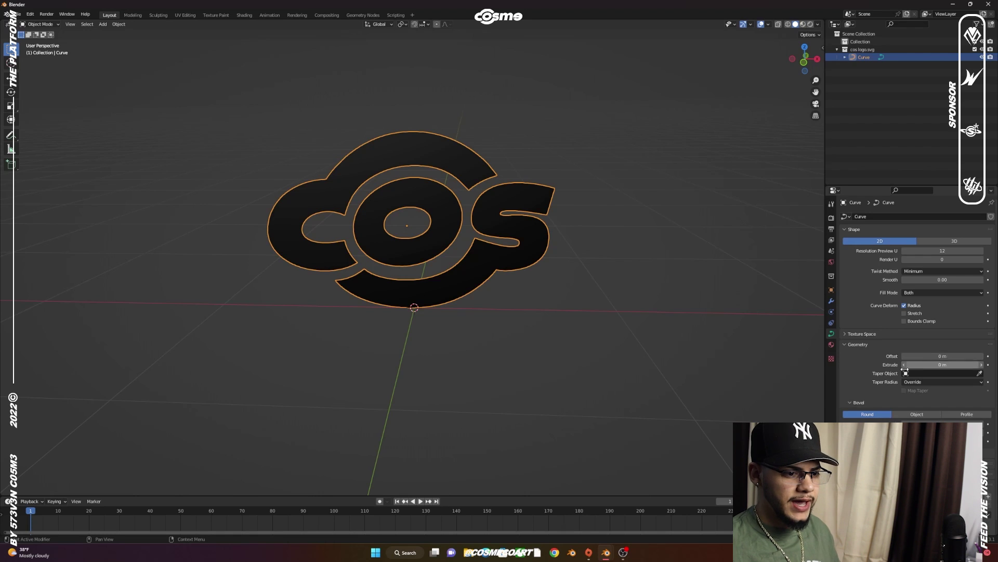
key("KP_3")
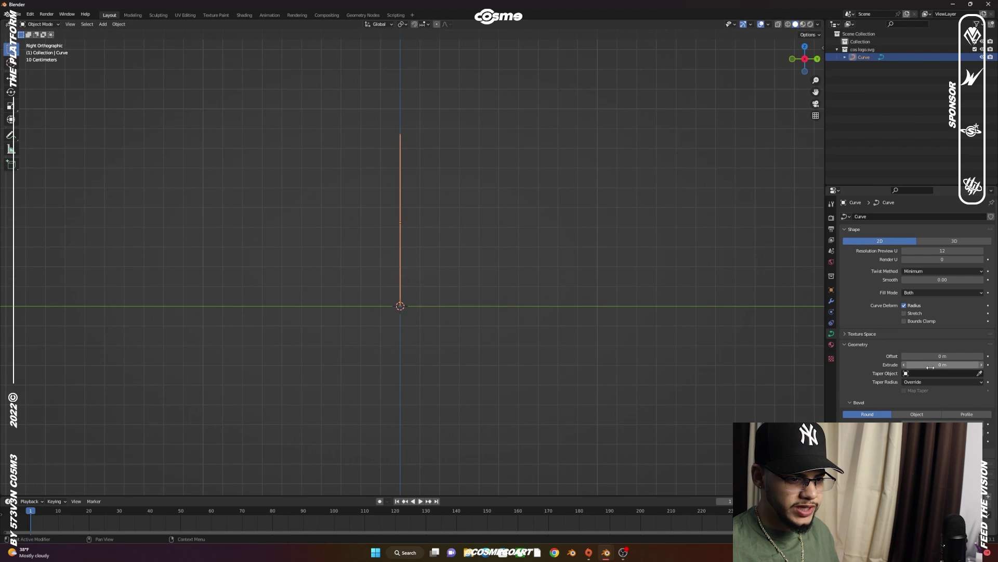
left_click_drag(930, 367, 946, 367)
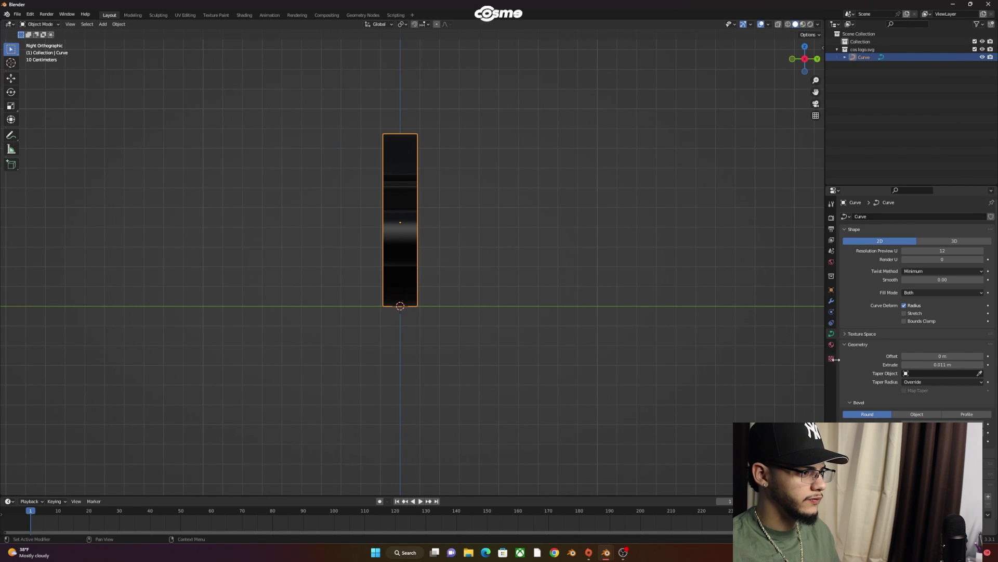
middle_click_drag(606, 329, 457, 254)
Increase the logo's Bevel Depth for rounder edges, then zoom out and deselect it.
left_click(500, 254)
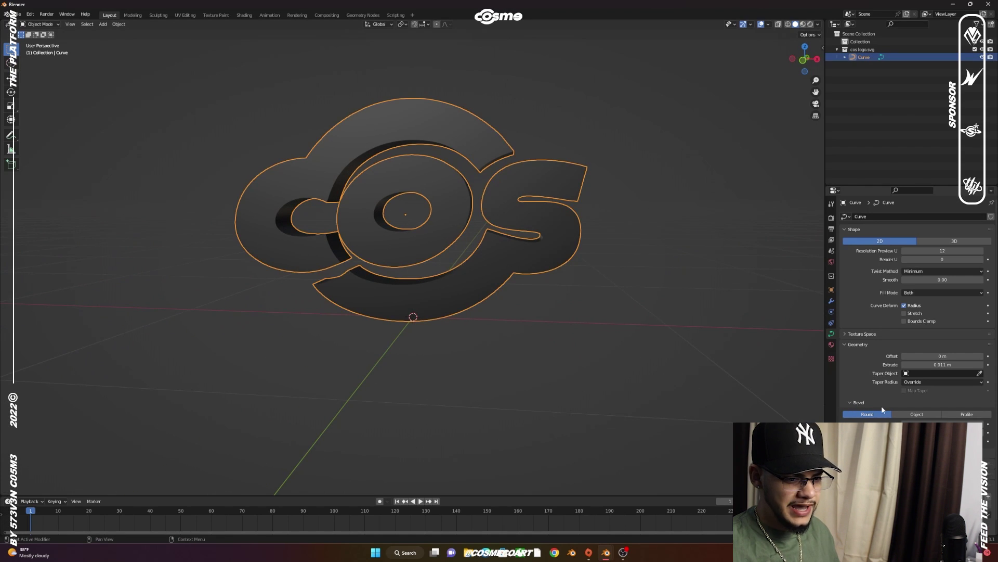
left_click_drag(942, 424, 962, 424)
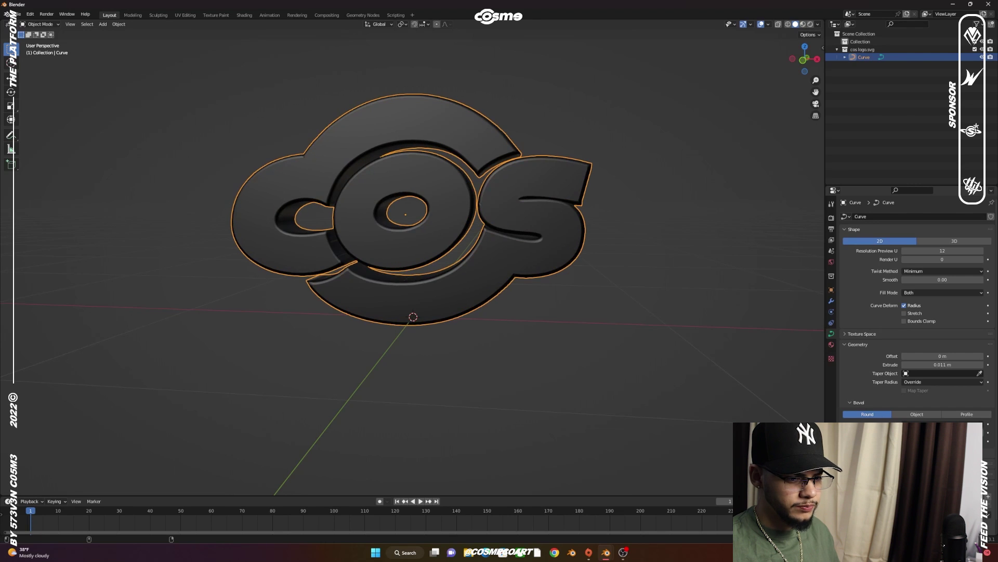
middle_click_drag(728, 389, 564, 303)
scroll(564, 303, "down", 4)
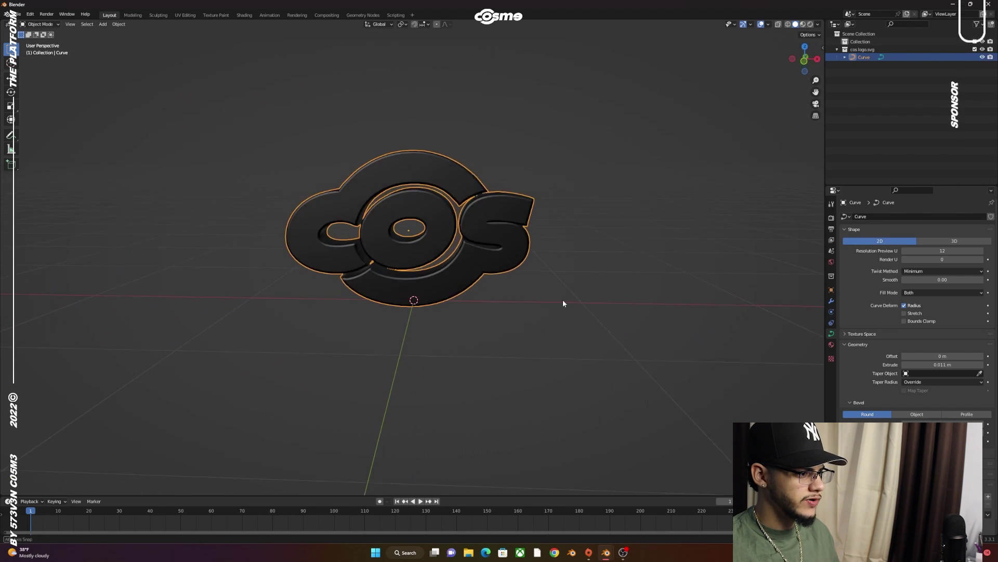
left_click(560, 317)
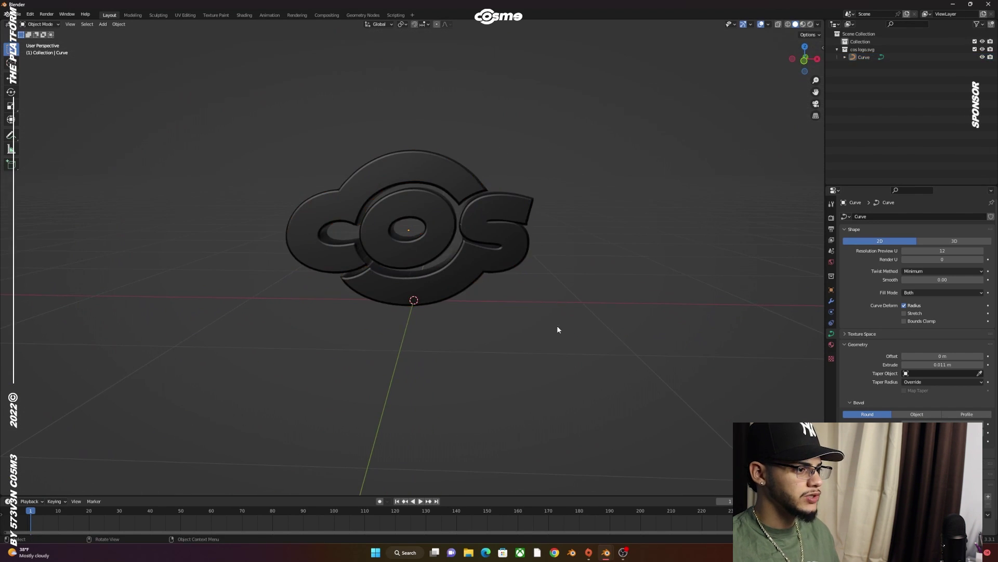
Use Rendered viewport shading and enable Eevee Bloom, Screen Space Reflections and Motion Blur.
left_click(831, 229)
left_click(811, 24)
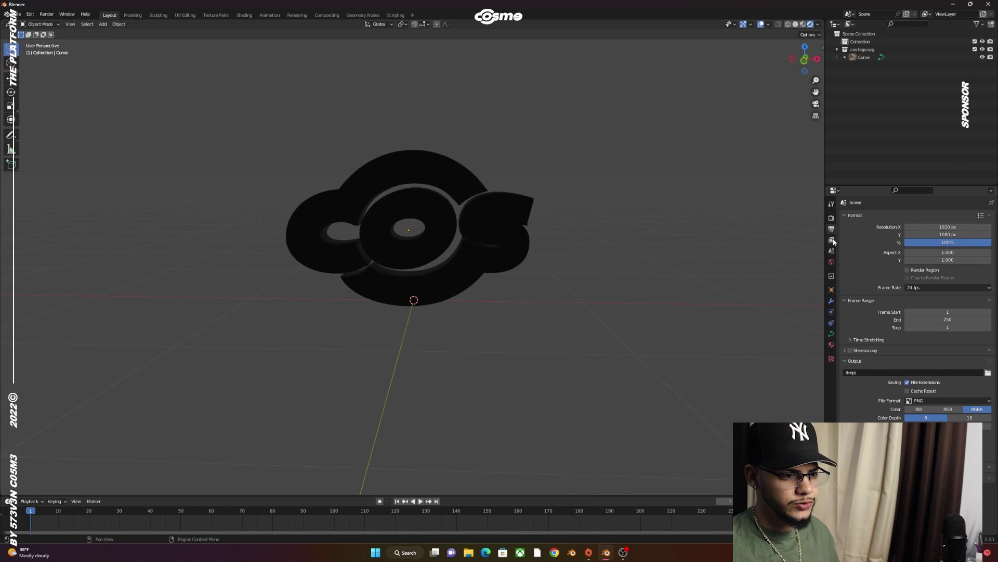
left_click(831, 218)
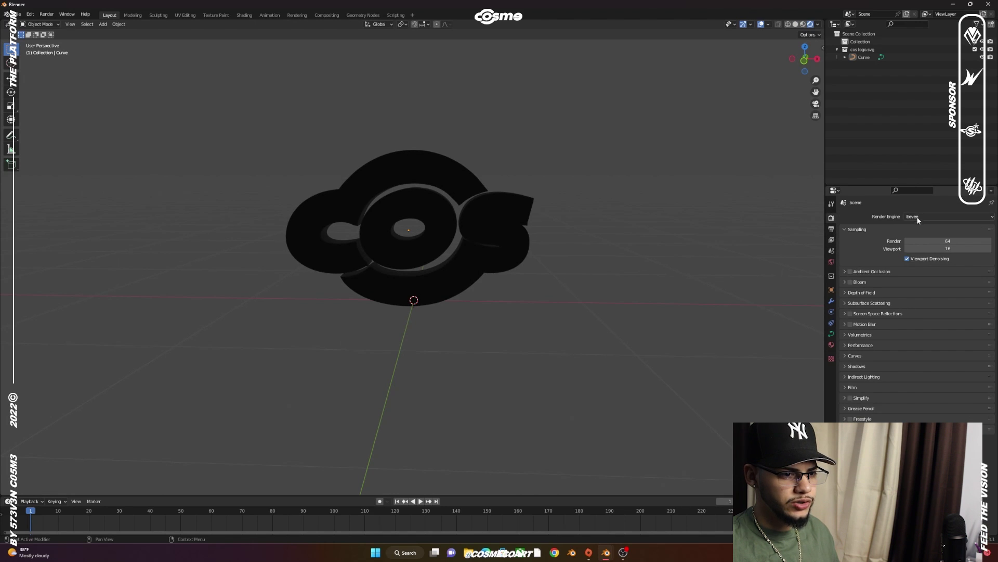
left_click(850, 282)
left_click(850, 313)
left_click(850, 324)
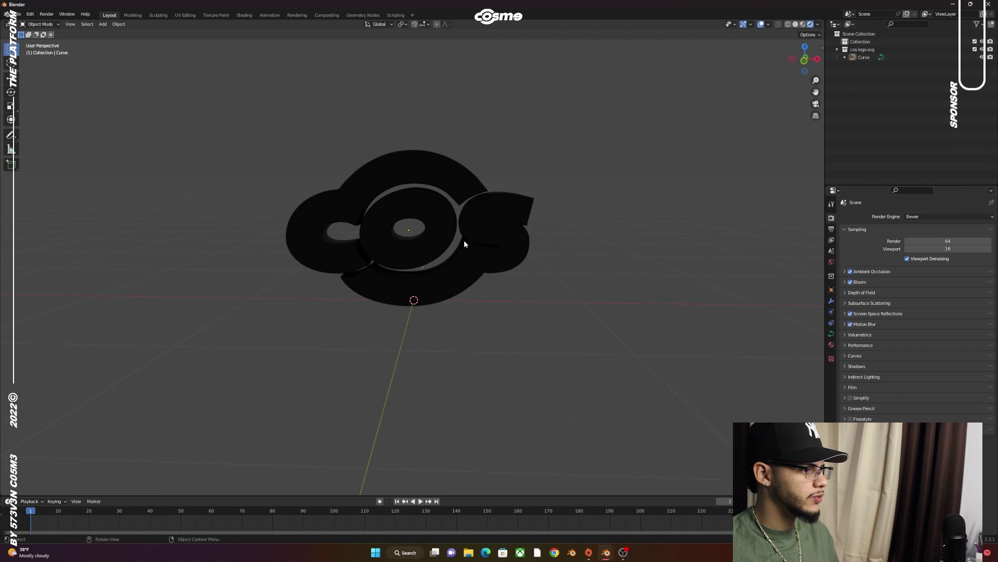
left_click(478, 248)
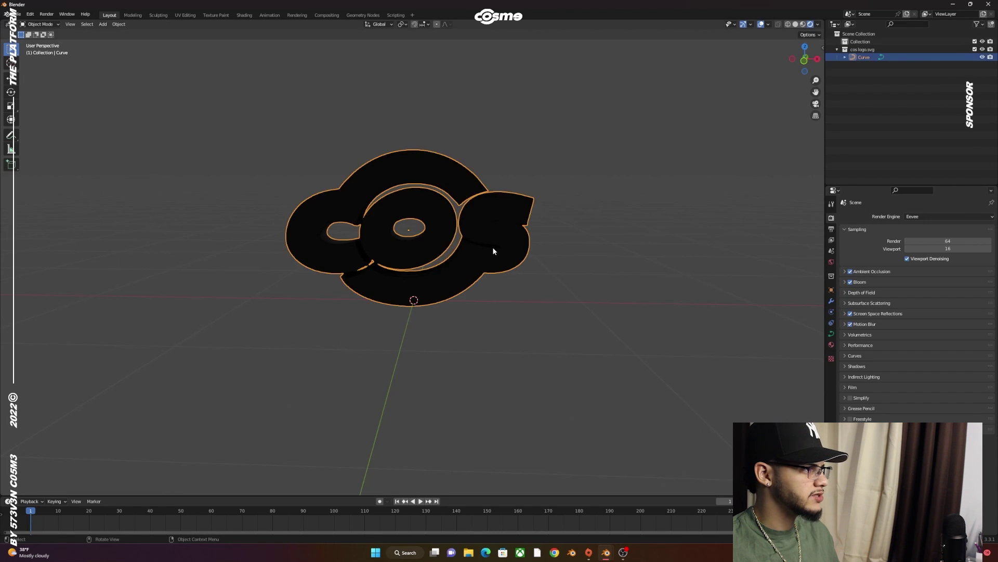
left_click(245, 14)
Switch the viewport to Rendered shading and set the world colour to white.
scroll(512, 215, "up", 4)
middle_click_drag(501, 200, 511, 182)
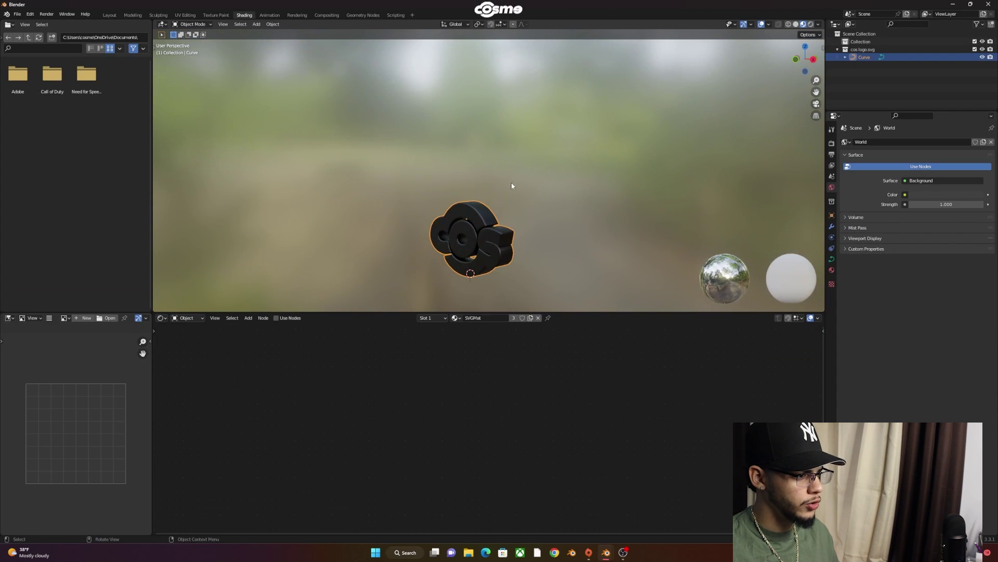
scroll(510, 182, "up", 2)
left_click(811, 24)
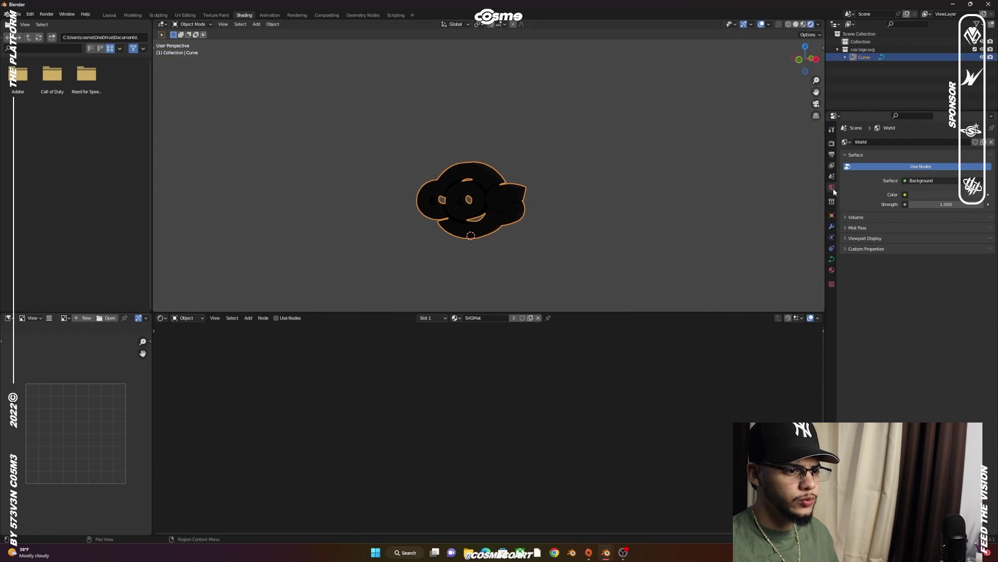
left_click(921, 193)
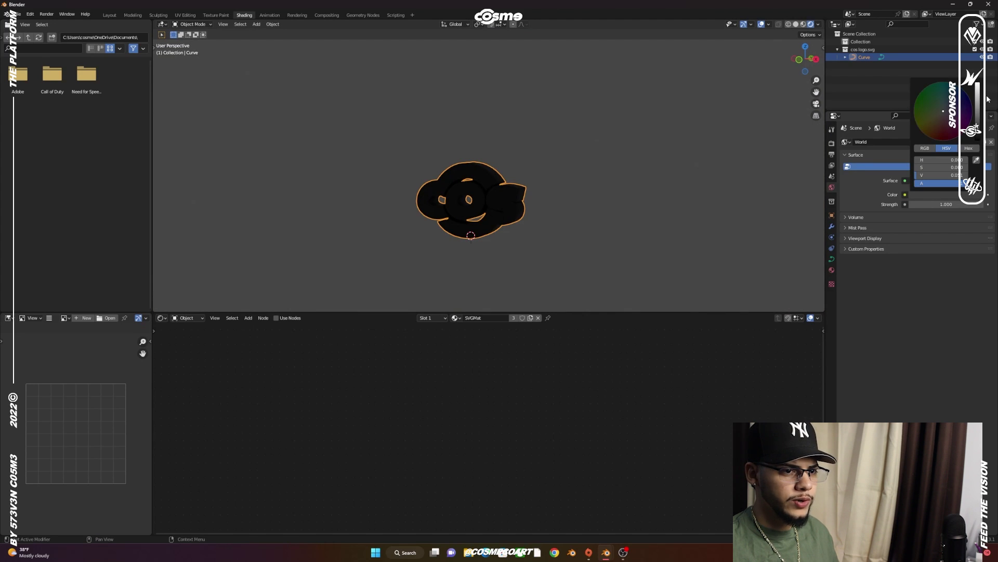
left_click_drag(979, 103, 978, 82)
Select the logo and unlink its SVGMat material.
scroll(560, 220, "up", 3)
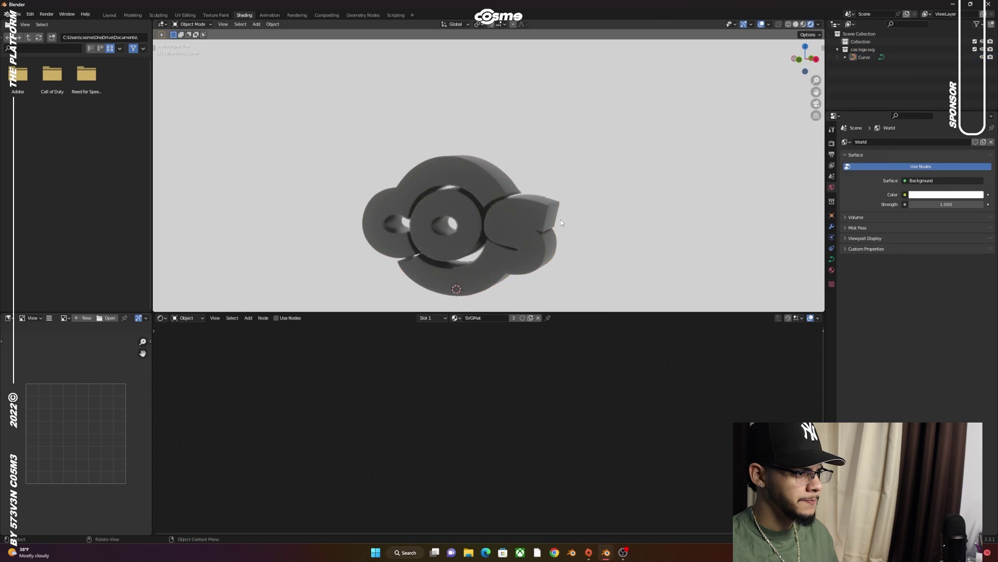
mouse_move(561, 219)
middle_mouse_down()
mouse_move(586, 201)
mouse_move(585, 228)
mouse_move(585, 201)
mouse_move(584, 214)
mouse_move(560, 214)
middle_mouse_up()
left_click(559, 213)
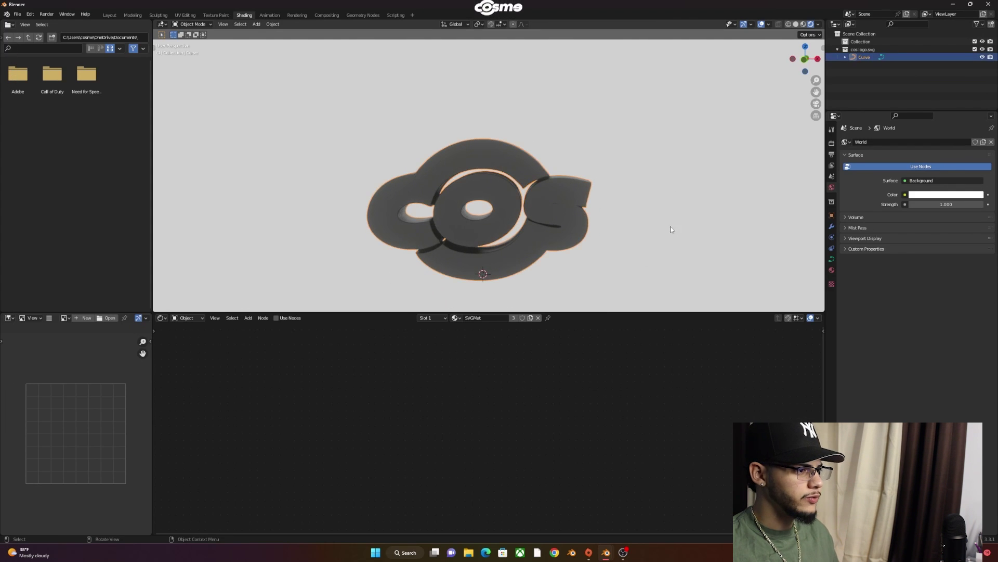
left_click(538, 317)
Create a new logo material and wire a Hue Saturation Value node into Base Color.
left_click(500, 319)
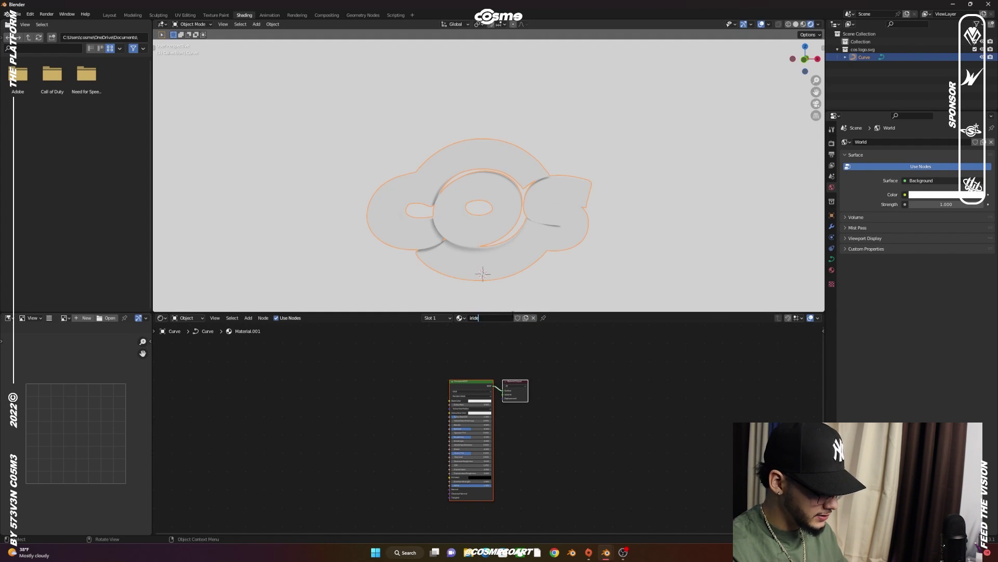
scroll(432, 397, "up", 3)
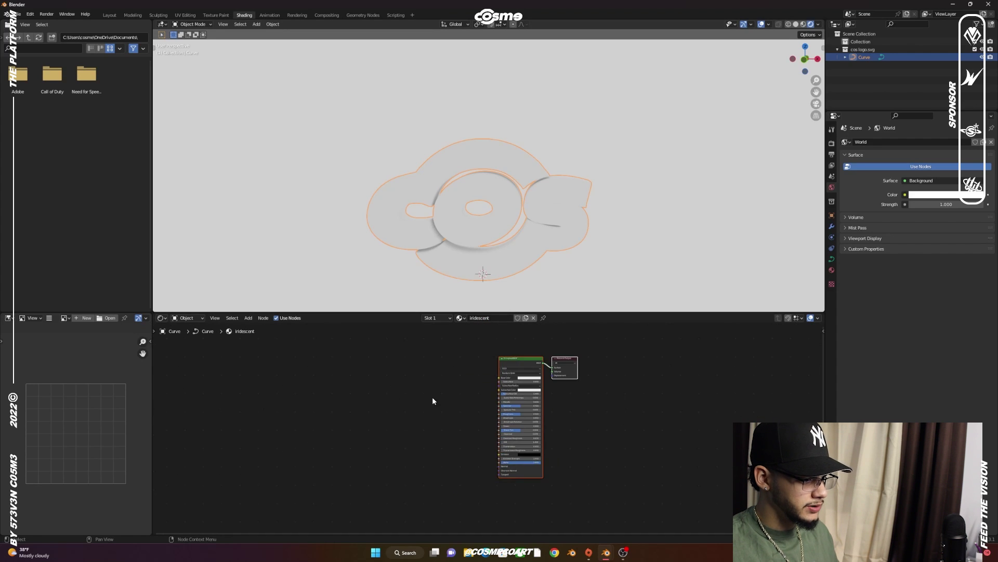
key("shift+a")
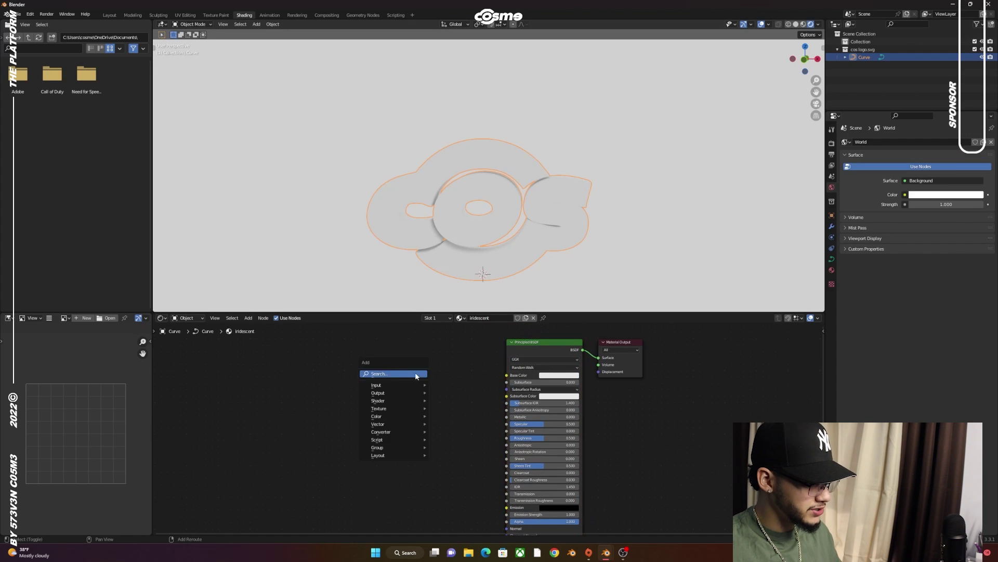
left_click(411, 374)
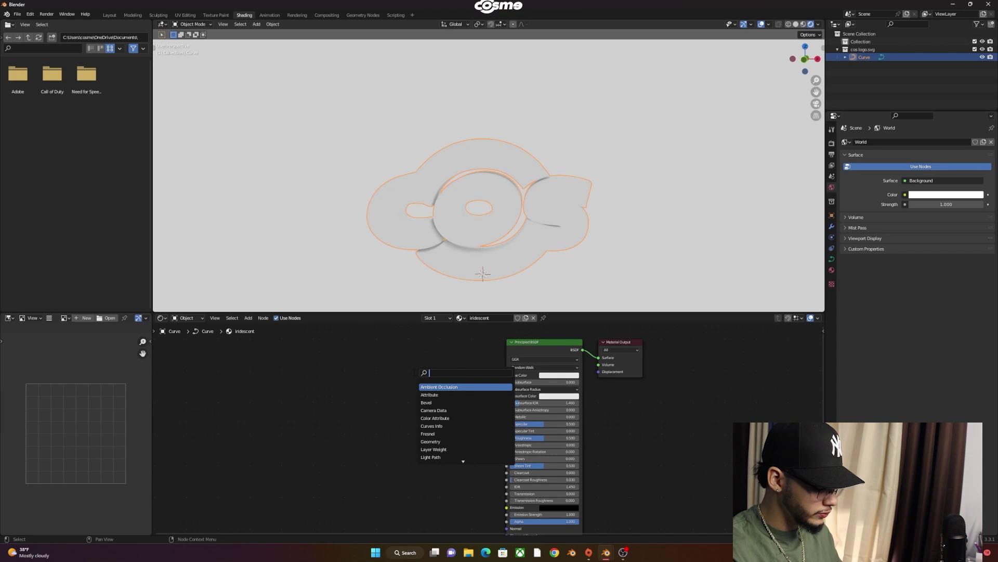
type("hue")
key("Return")
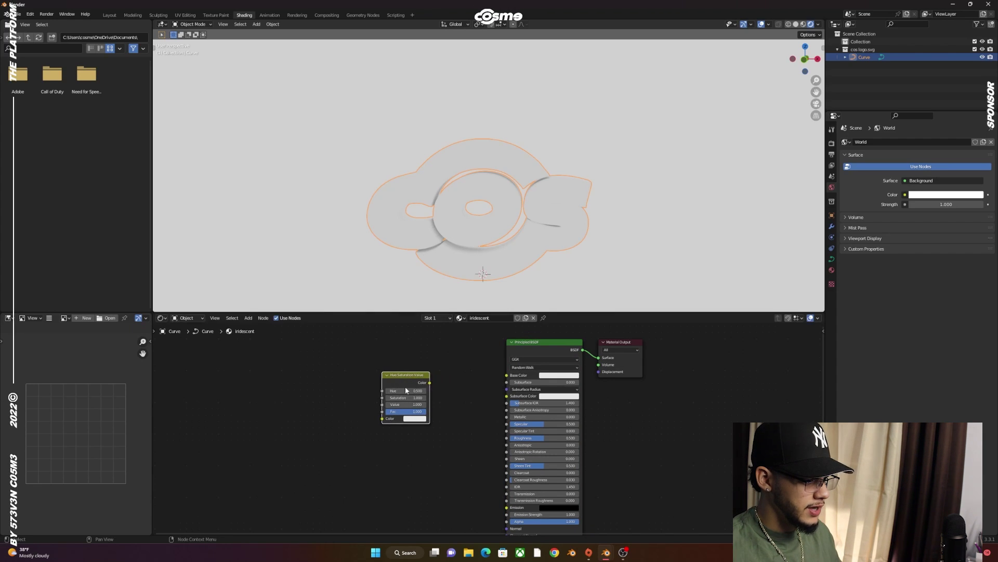
left_click_drag(506, 375, 506, 376)
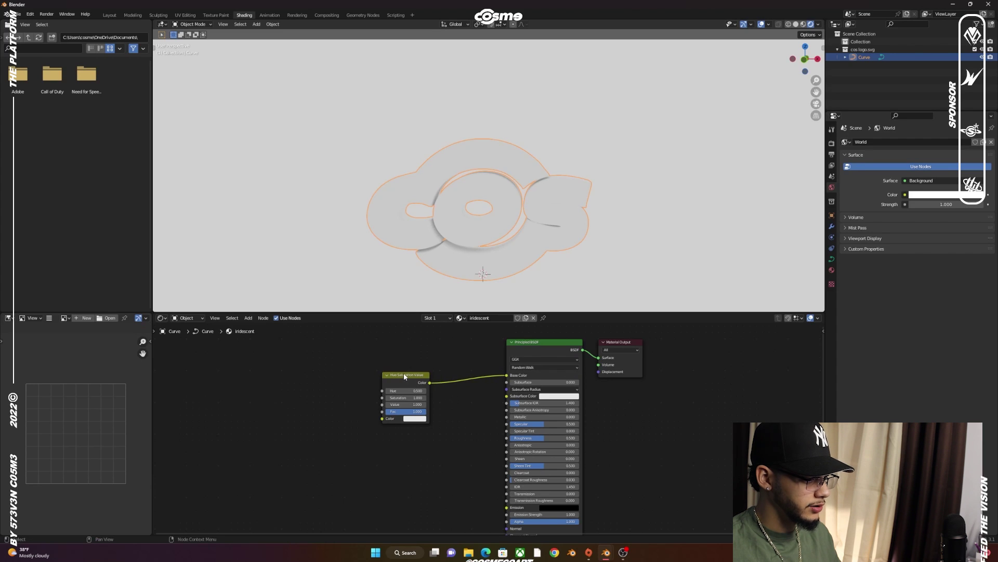
left_click_drag(403, 373, 441, 374)
key("shift+a")
Add a ColorRamp feeding Hue Saturation Value, set to HSL mode with Far interpolation.
left_click(381, 379)
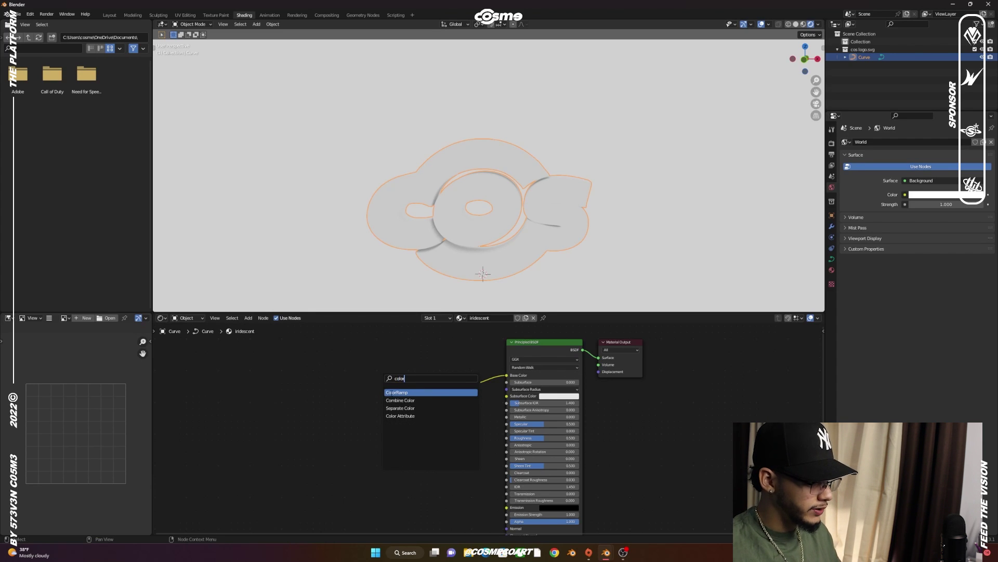
key("Return")
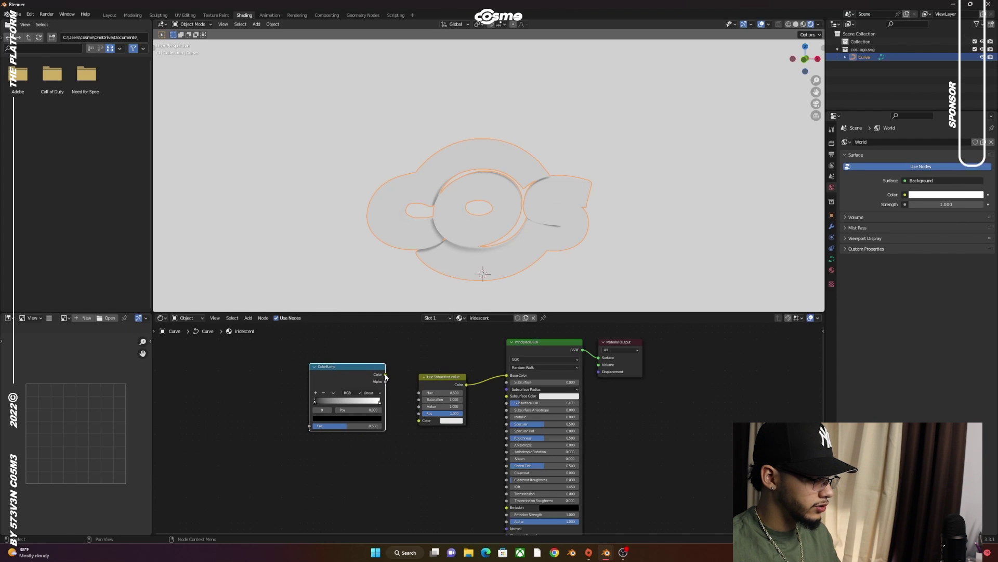
left_click_drag(415, 420, 419, 421)
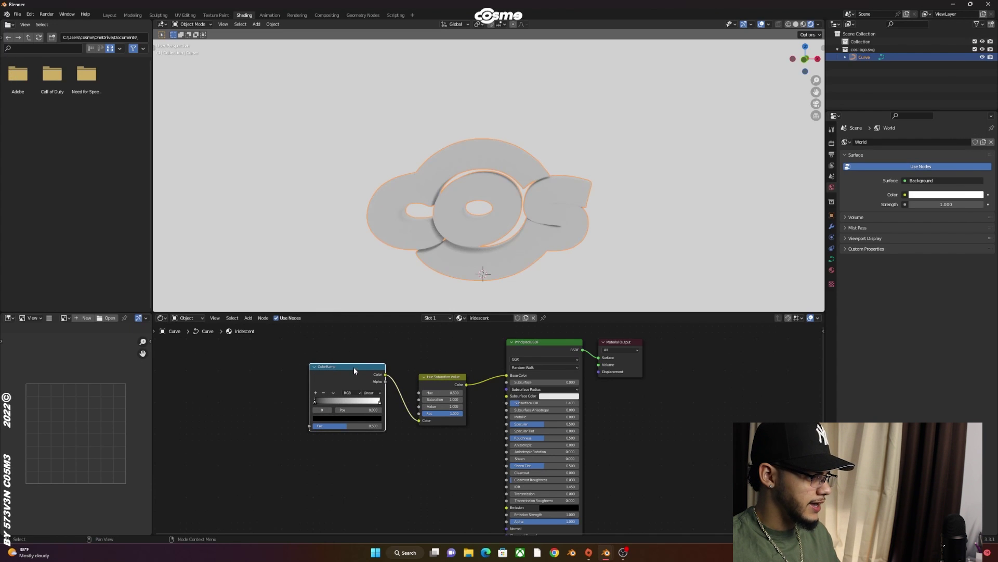
left_click_drag(354, 366, 365, 383)
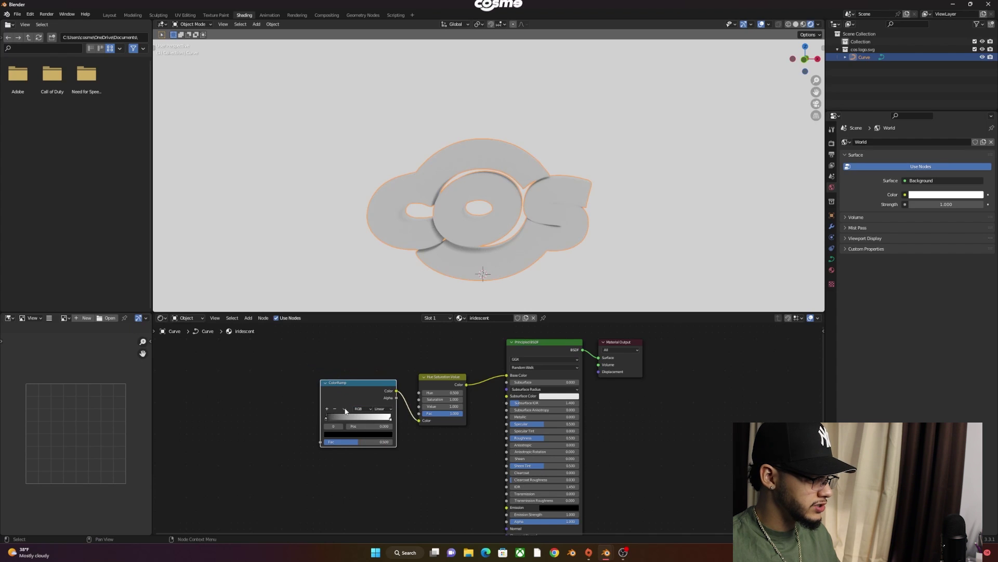
left_click(359, 409)
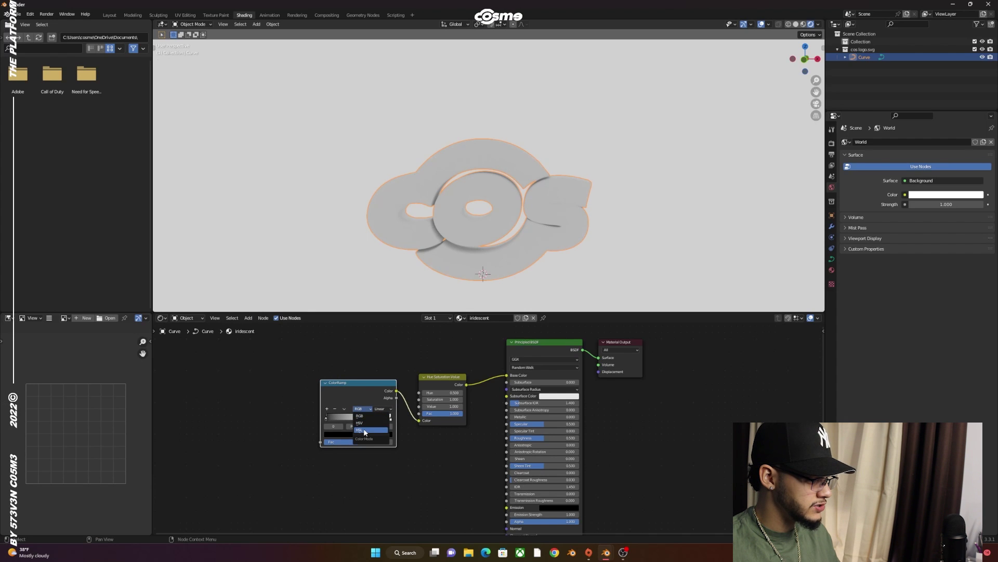
left_click(365, 430)
left_click(383, 409)
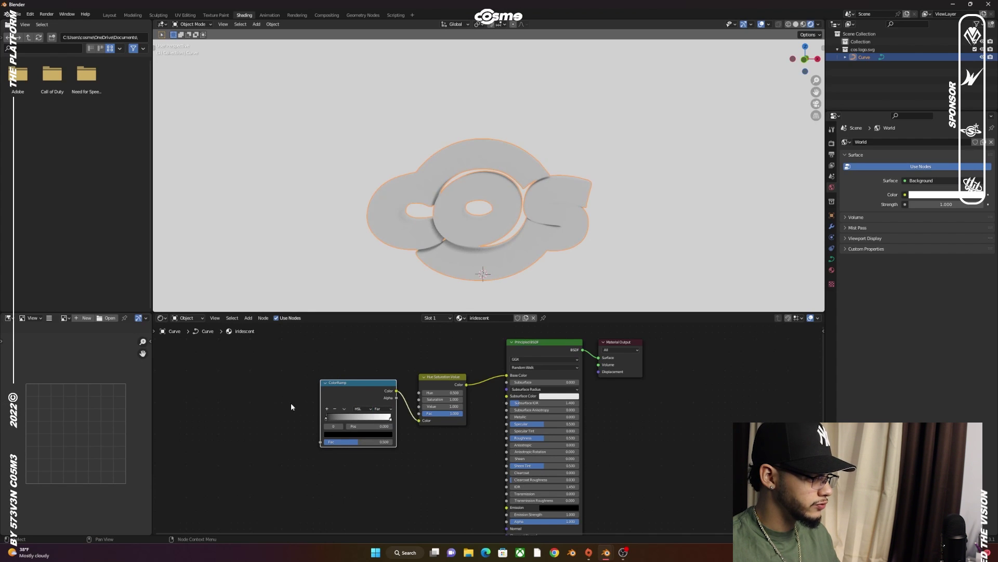
middle_click_drag(253, 393, 274, 390)
Add a Layer Weight node and connect its Facing output to the ColorRamp Fac.
key("shift+a")
left_click(273, 391)
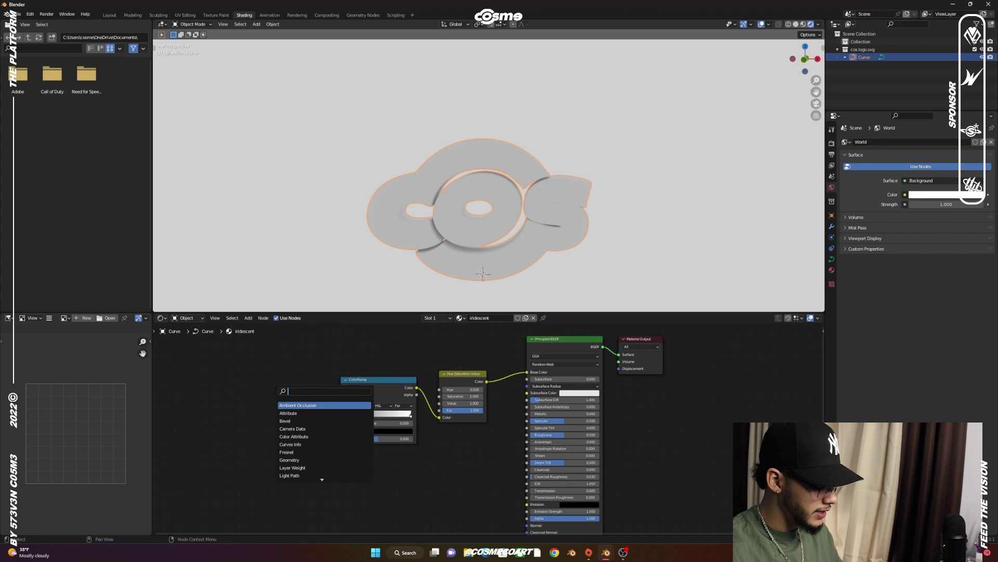
type("layer")
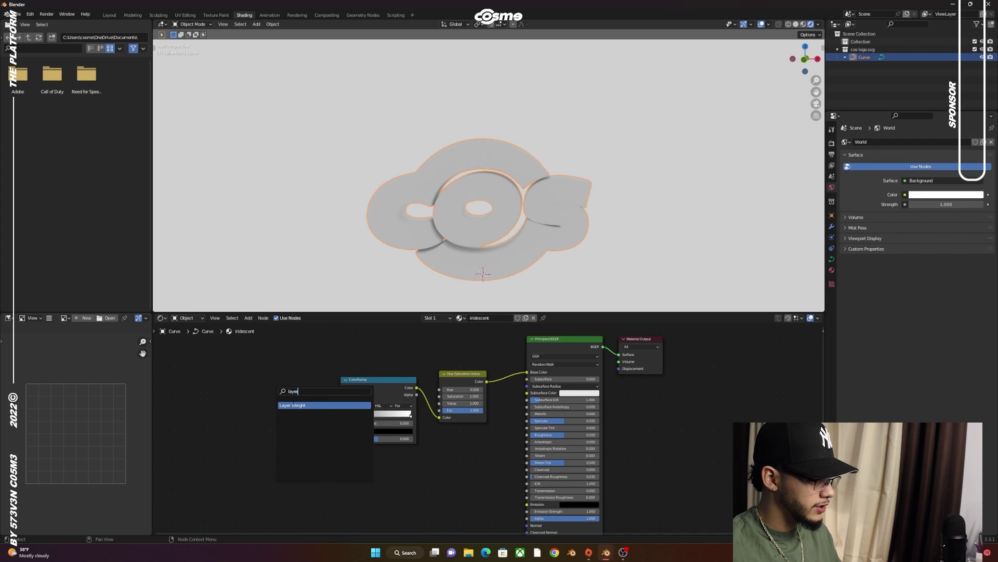
left_click(294, 405)
left_click(263, 400)
left_click_drag(286, 402, 297, 407)
left_click_drag(339, 438, 339, 438)
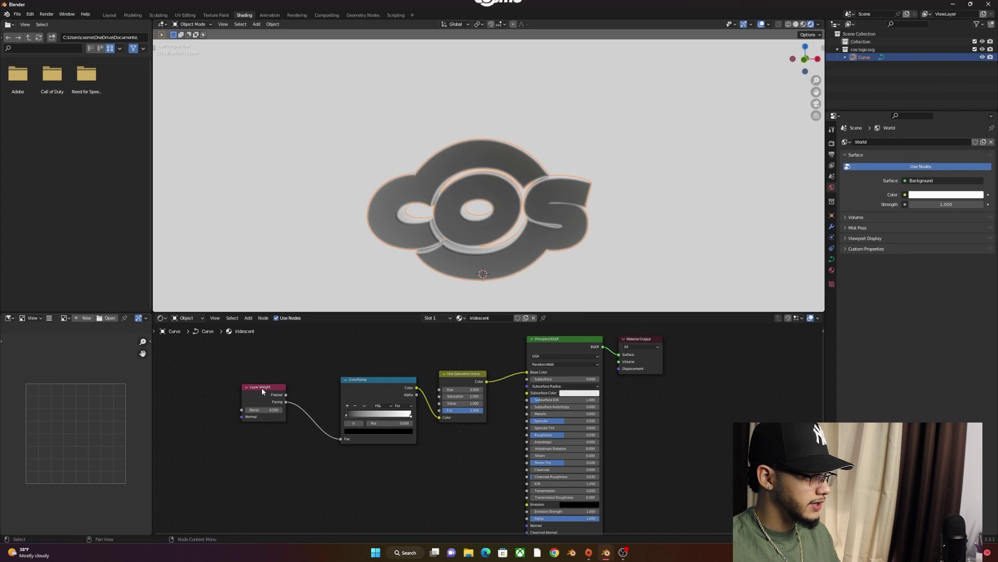
left_click_drag(261, 388, 285, 394)
mouse_move(474, 194)
middle_mouse_down()
mouse_move(440, 202)
mouse_move(563, 192)
mouse_move(453, 196)
mouse_move(484, 207)
middle_mouse_up()
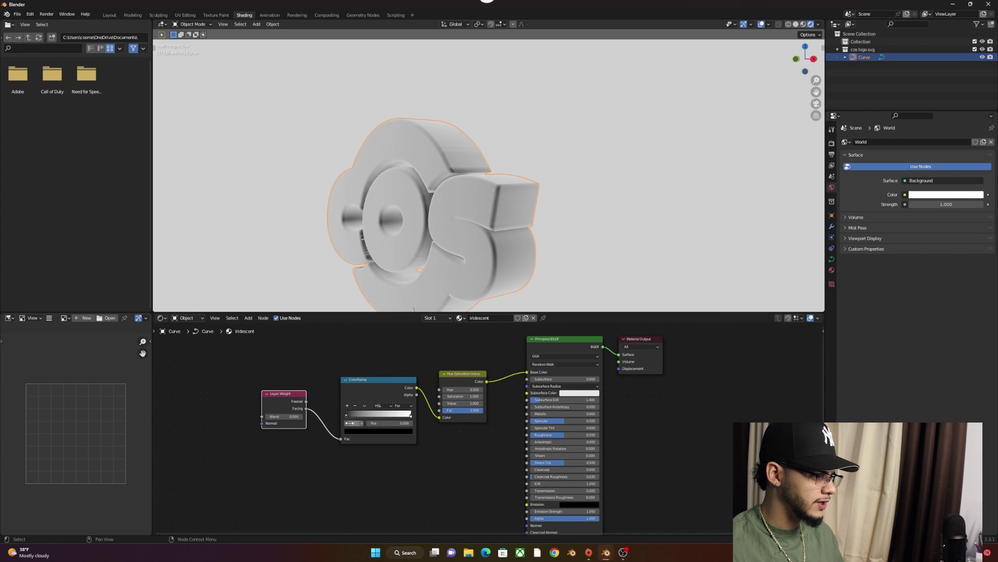
Set both ColorRamp stops to saturated purple hues (about H 0.75 and 0.709).
left_click(354, 433)
left_click(399, 343)
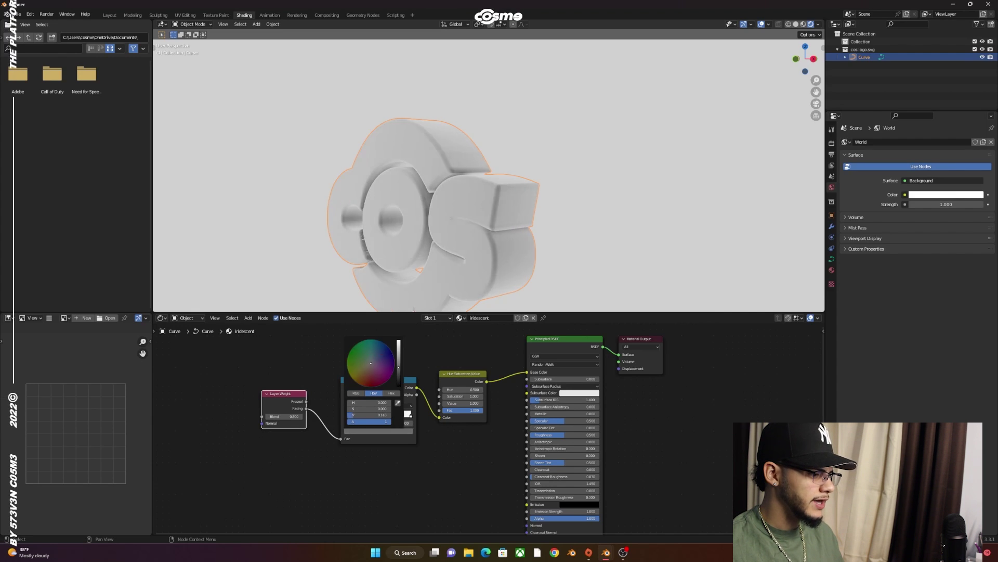
left_click_drag(382, 369, 394, 368)
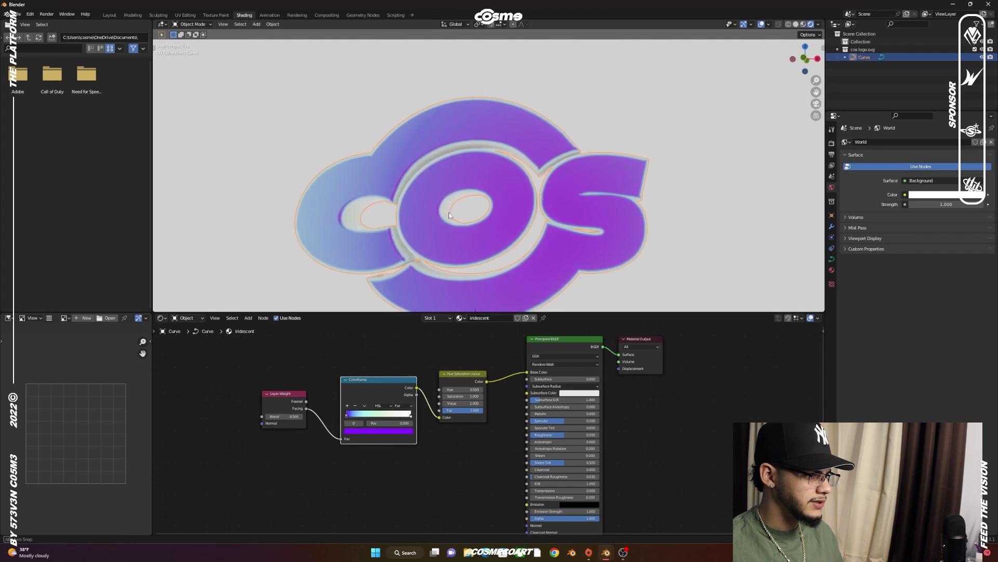
middle_click_drag(450, 214, 416, 223)
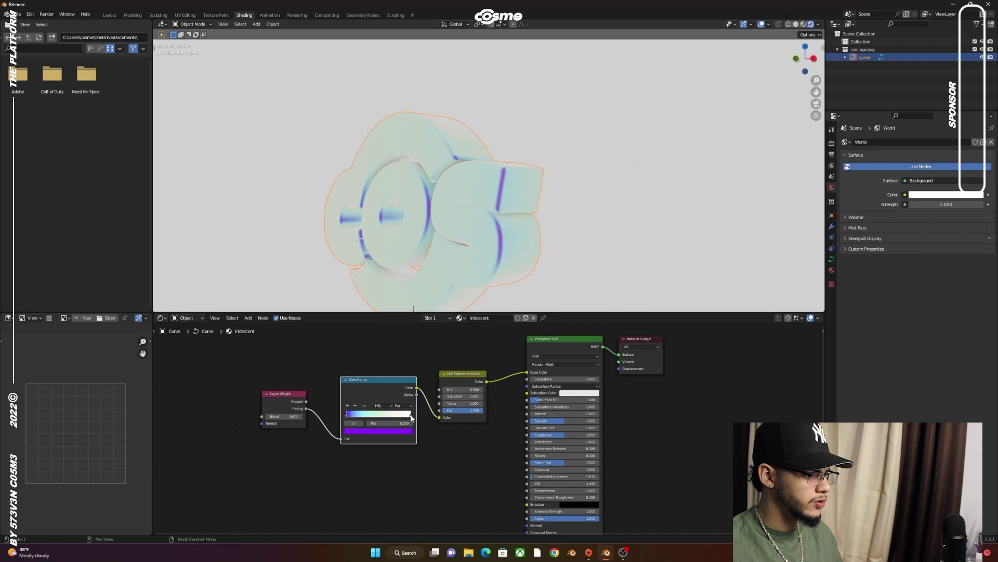
left_click(404, 432)
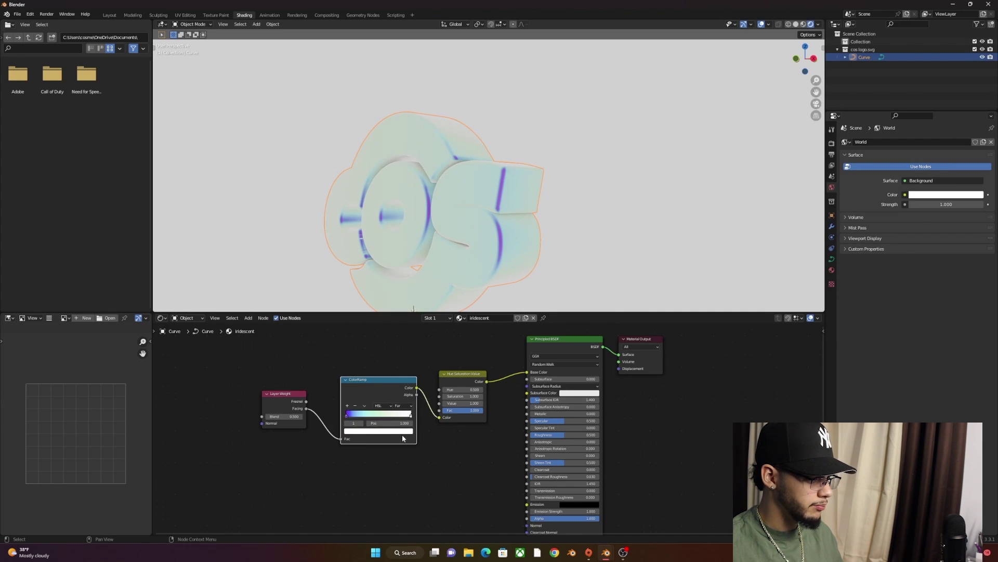
left_click(402, 432)
left_click(382, 383)
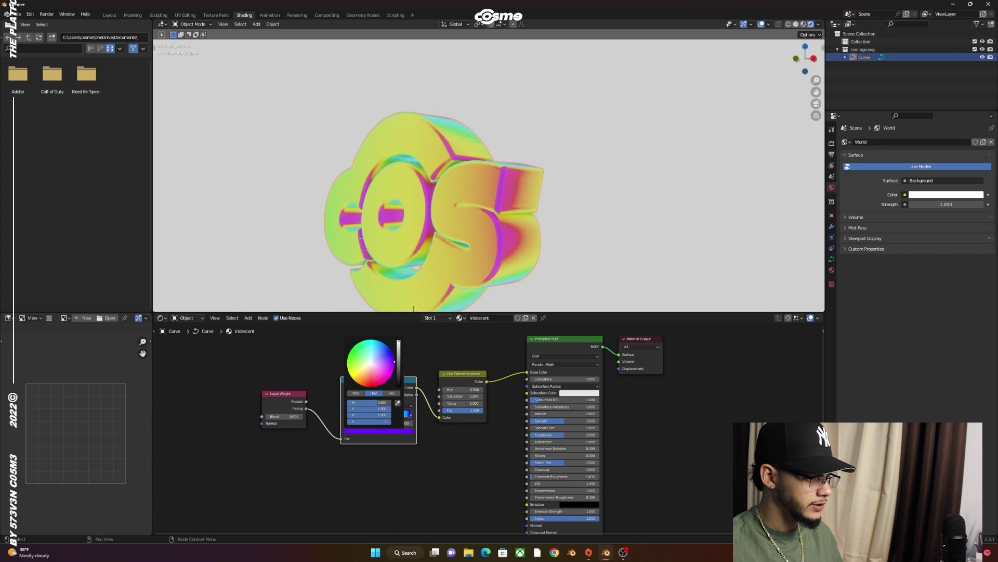
Sweep the Hue Saturation Value hue between 0.000 and 1.000, previewing the logo's colours.
mouse_move(532, 219)
middle_mouse_down()
mouse_move(628, 214)
mouse_move(551, 218)
middle_mouse_up()
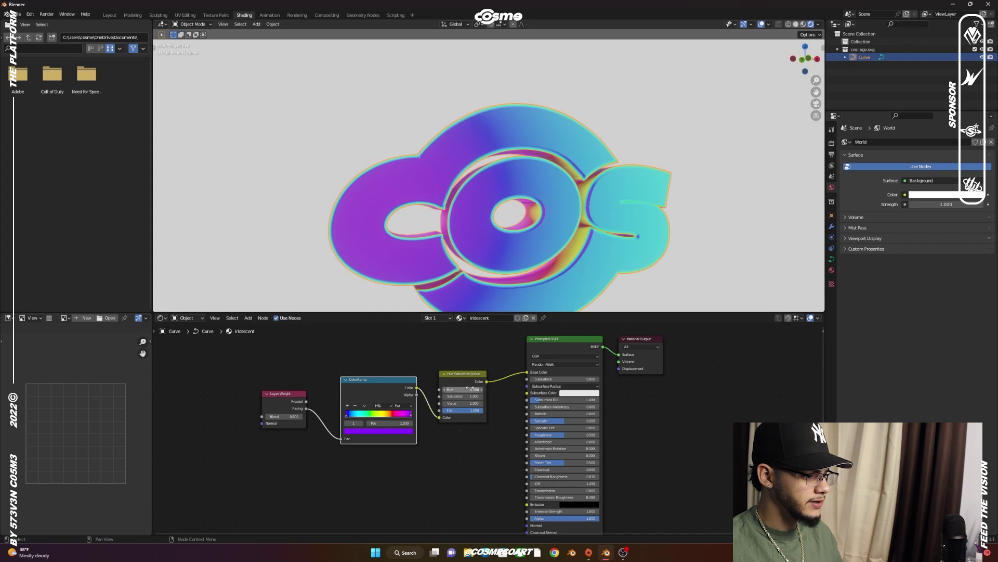
left_click_drag(470, 389, 450, 390)
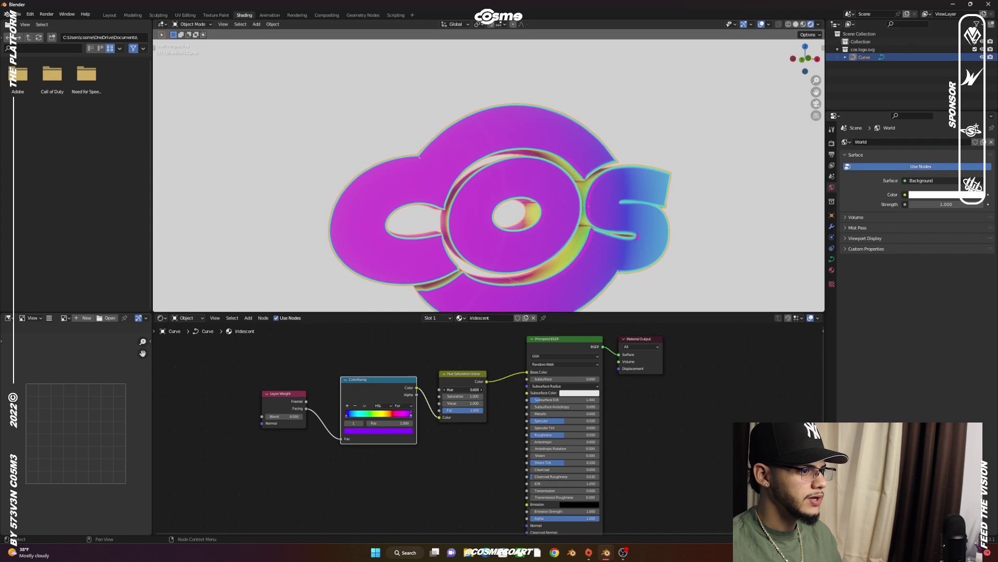
middle_click_drag(638, 251, 578, 266)
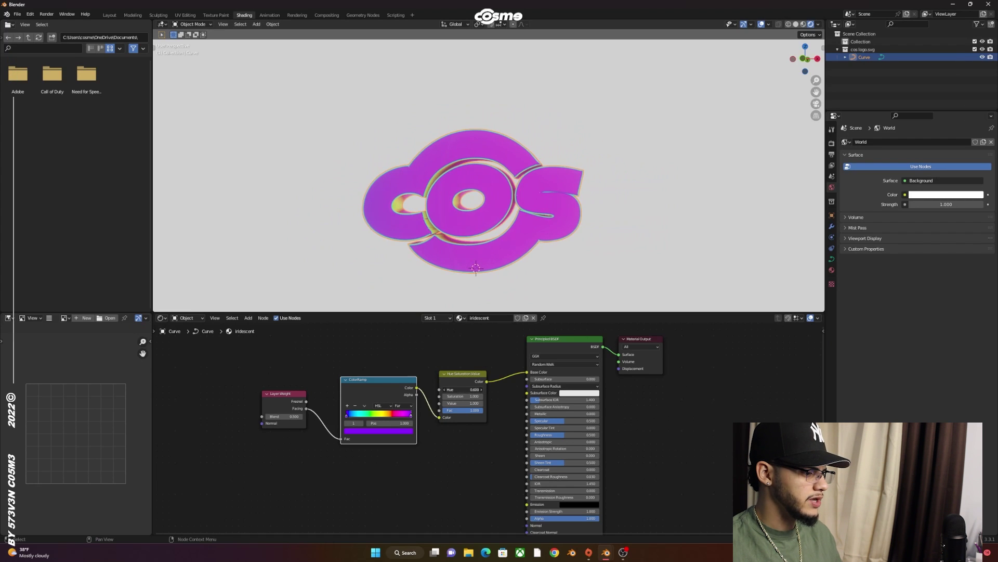
left_click_drag(463, 389, 486, 389)
mouse_move(580, 213)
middle_mouse_down()
mouse_move(594, 212)
mouse_move(559, 199)
mouse_move(571, 201)
mouse_move(562, 208)
middle_mouse_up()
mouse_move(462, 390)
left_mouse_down()
mouse_move(440, 389)
mouse_move(486, 389)
mouse_move(468, 389)
mouse_move(476, 390)
left_mouse_up()
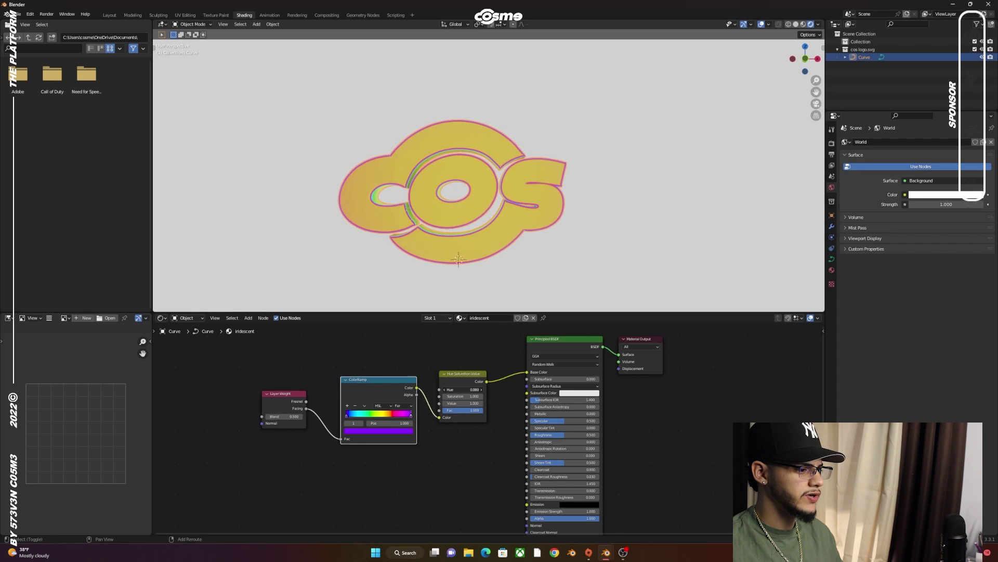
left_click(576, 192)
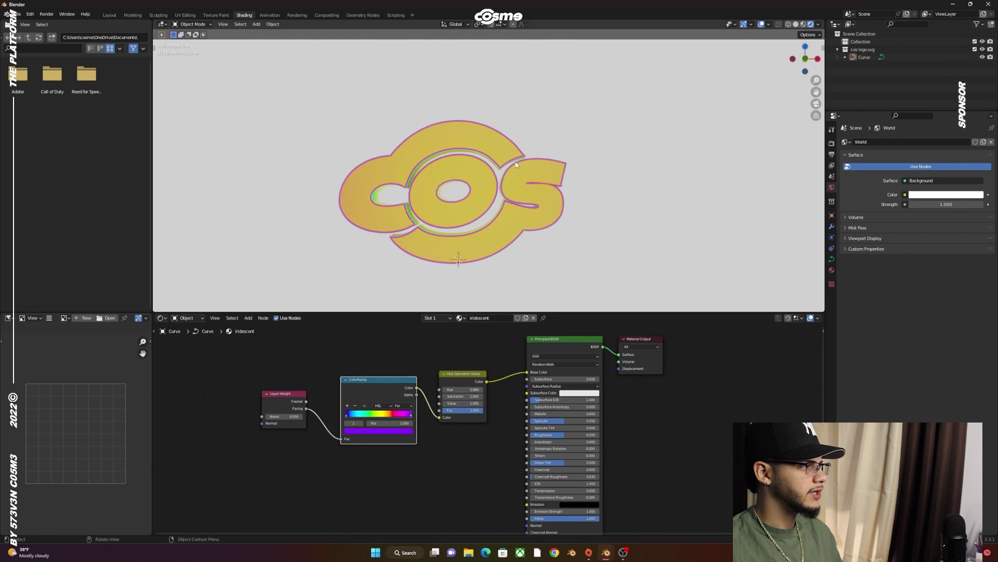
In Layout, make the main area a Shader Editor above a taller timeline, framing the nodes.
left_click(109, 15)
left_click(10, 24)
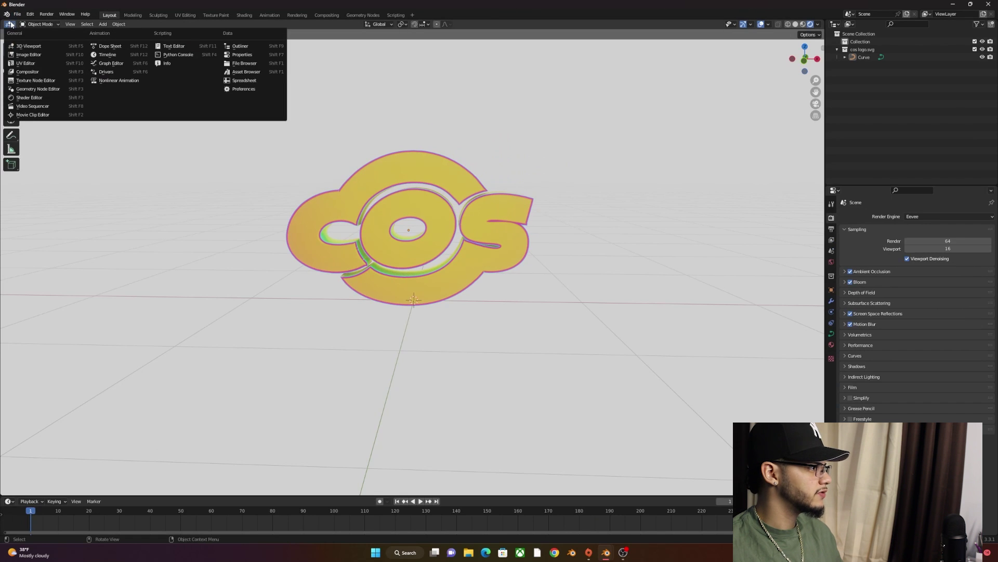
left_click(42, 98)
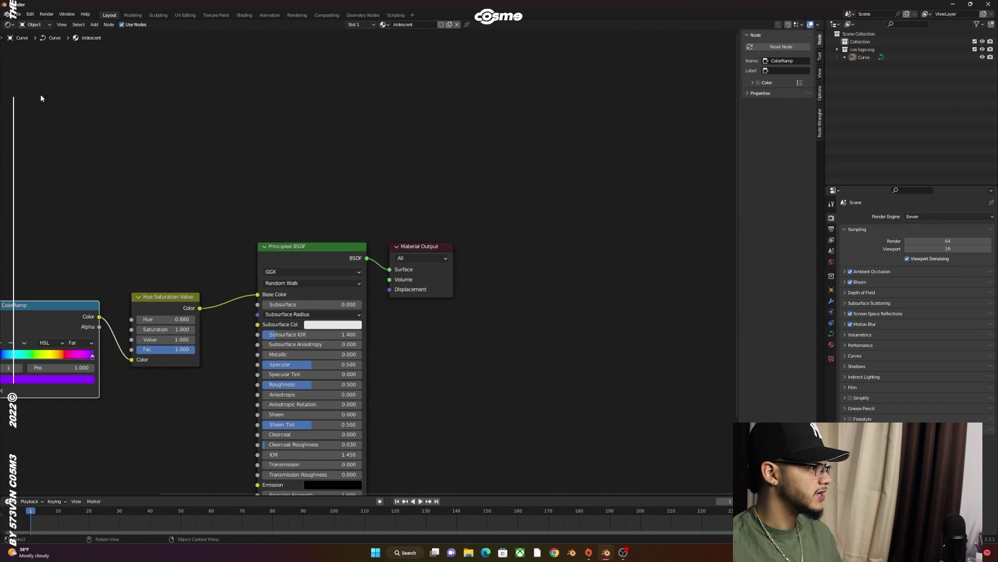
left_click_drag(452, 493, 463, 400)
scroll(192, 270, "down", 1)
middle_click_drag(192, 270, 231, 267)
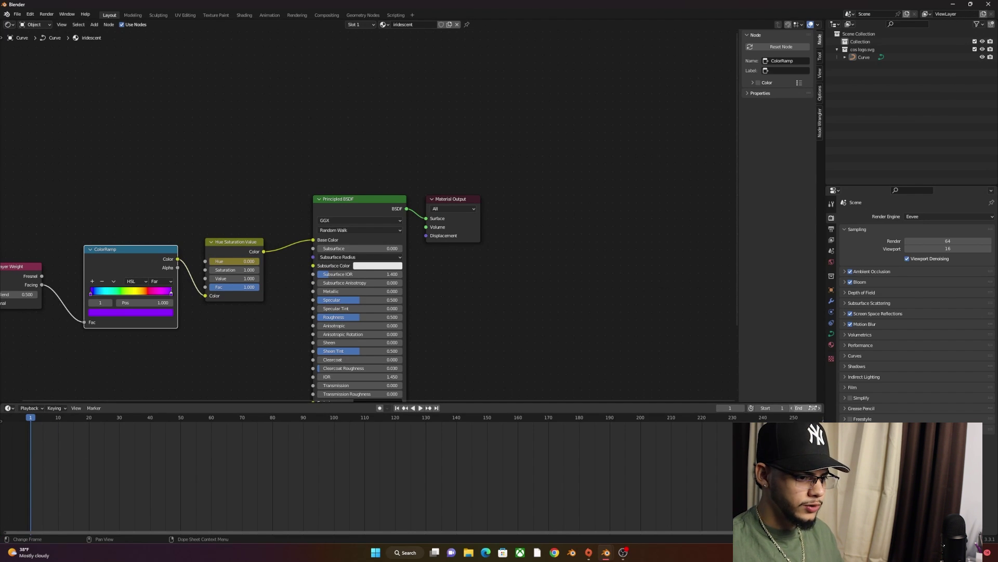
Set the animation's end frame to 50.
type("0")
key("Return")
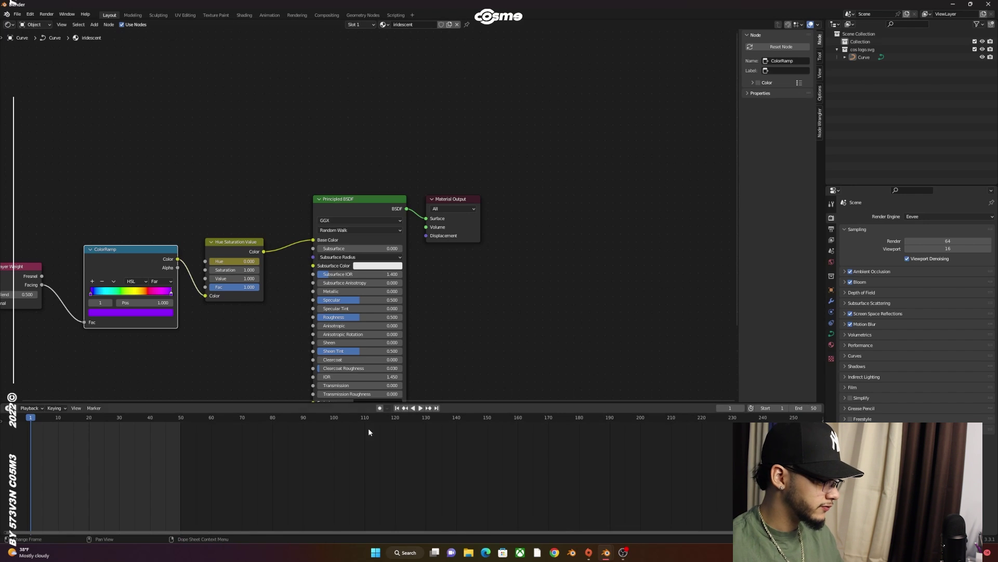
key("Right")
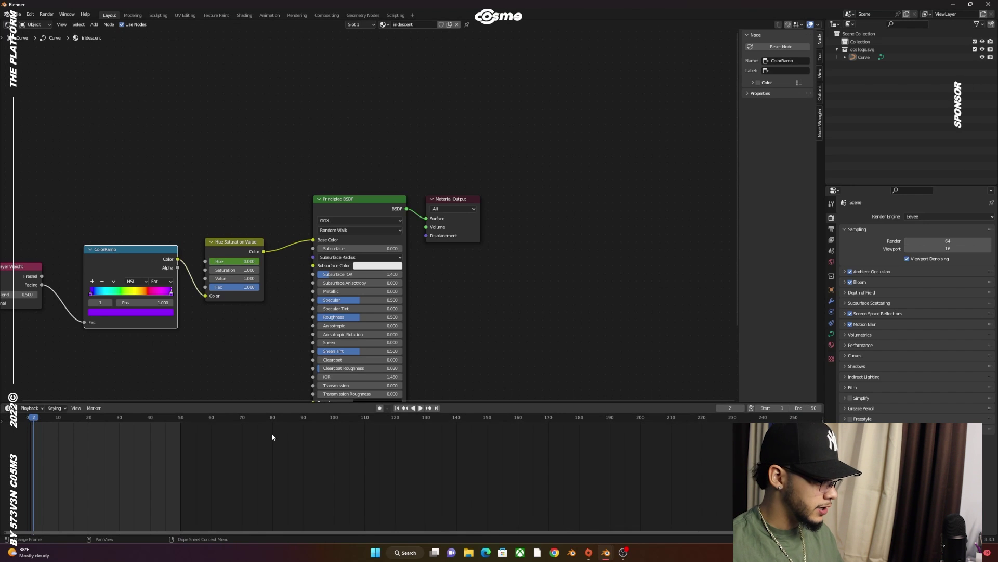
Jump to frame 50 and keyframe the Hue value at 1.000.
left_click(436, 408)
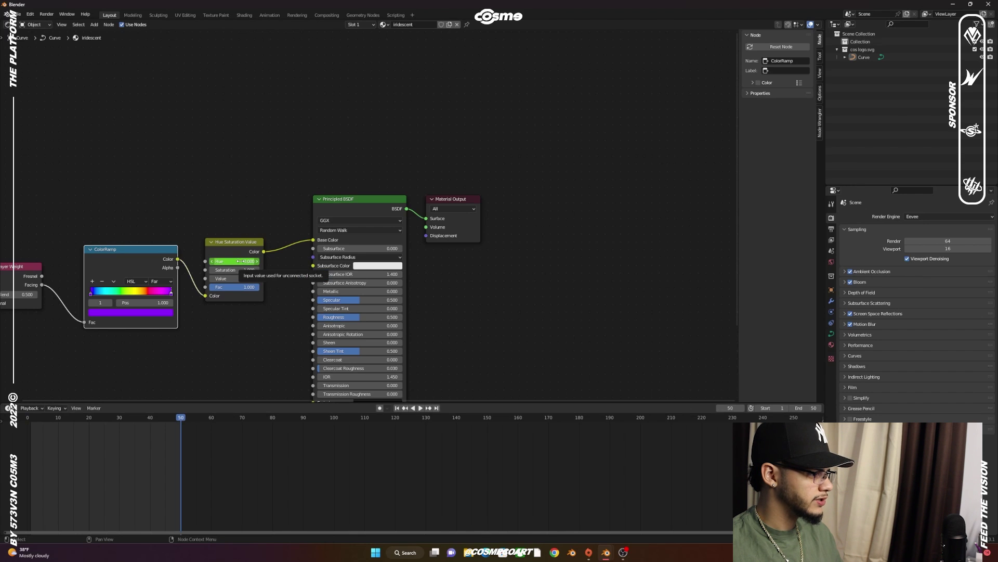
key("i")
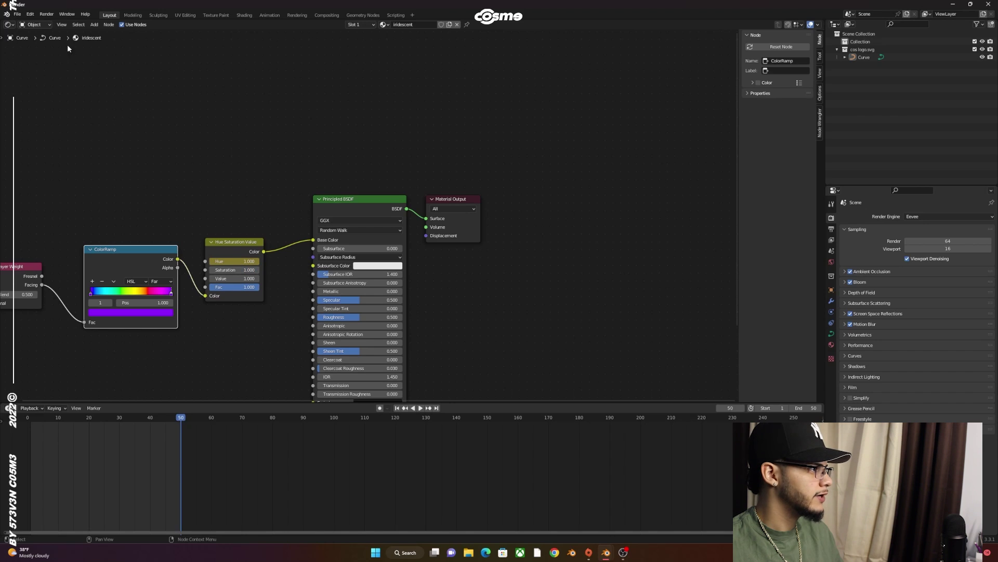
left_click(8, 25)
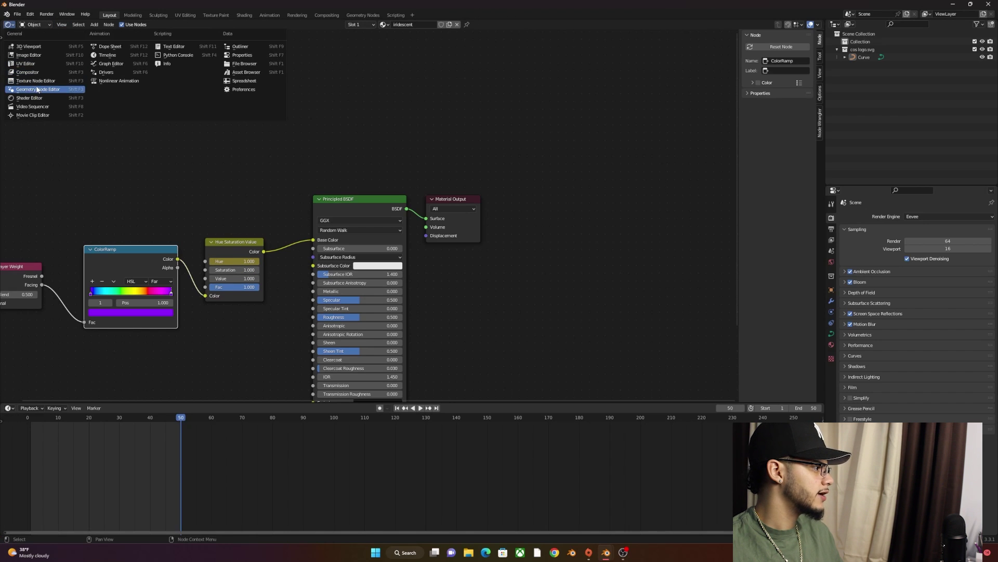
Switch the main area back to the 3D Viewport showing the iridescent COS logo.
left_click(29, 47)
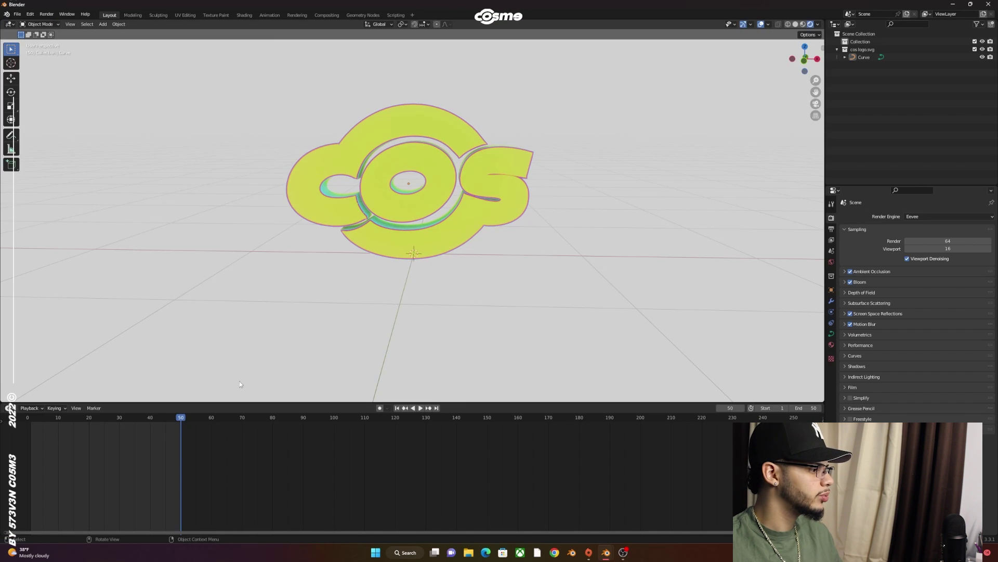